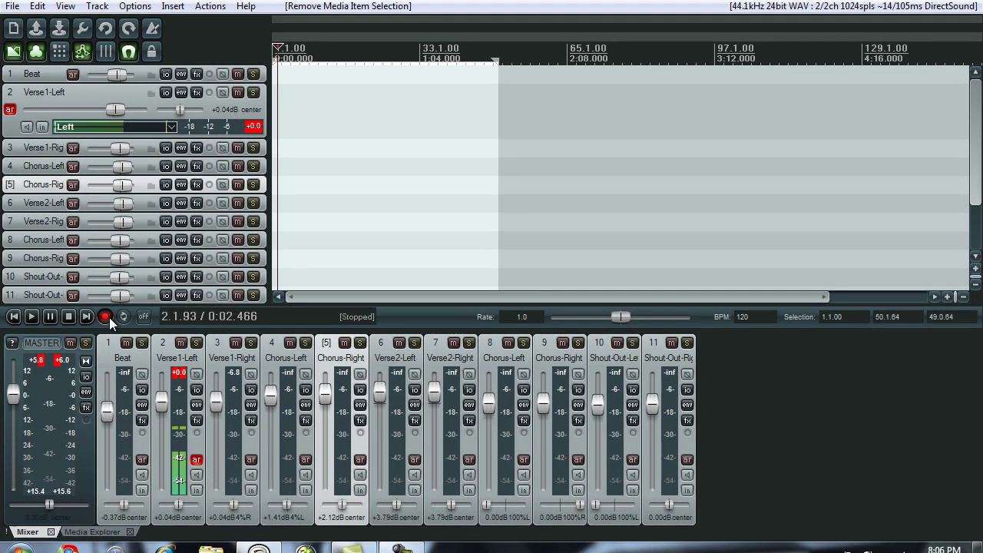
# Record a vocal take of about 17 seconds on the Verse1-Left track, starting at the project's beginning.
pyautogui.click(129, 313)
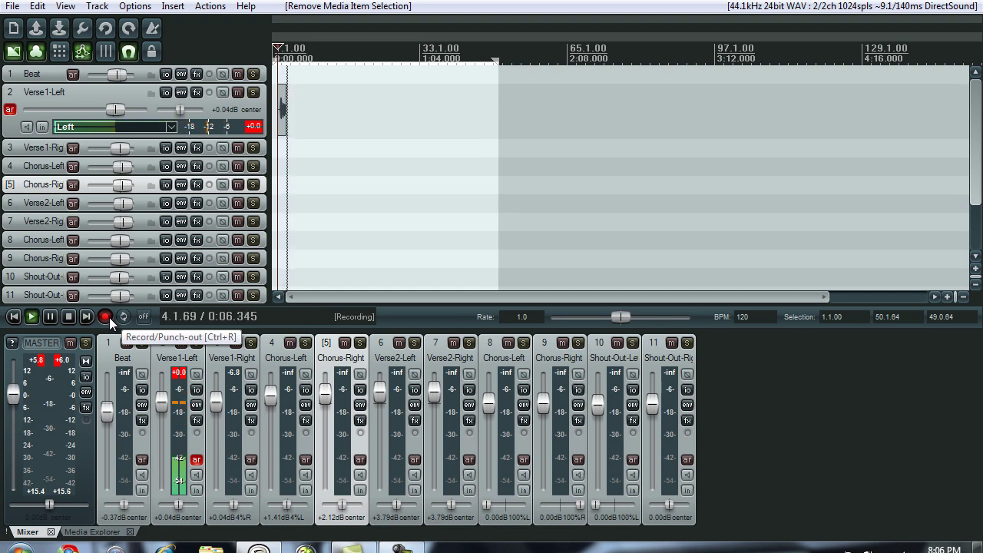
pyautogui.rightClick(107, 318)
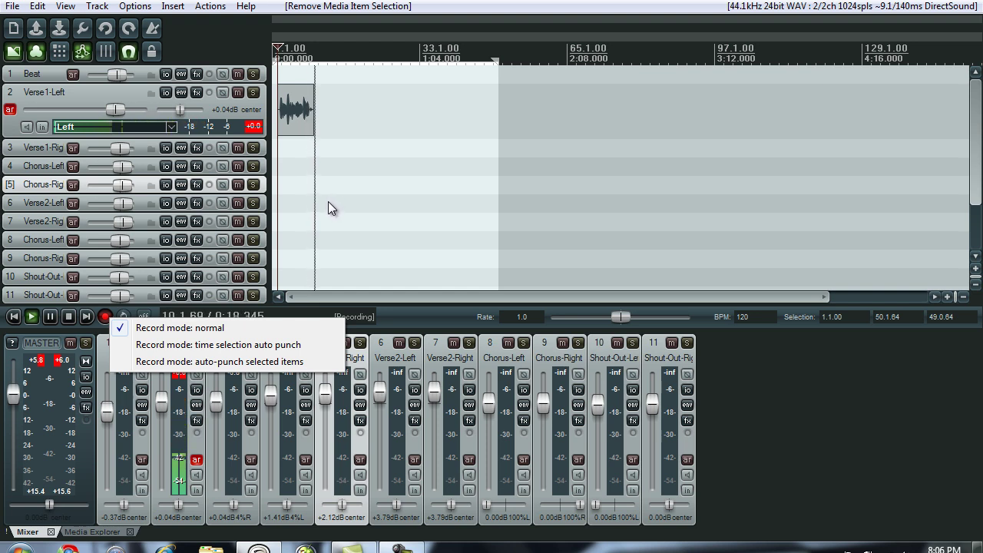
pyautogui.click(289, 168)
pyautogui.press('space')
pyautogui.click(289, 168)
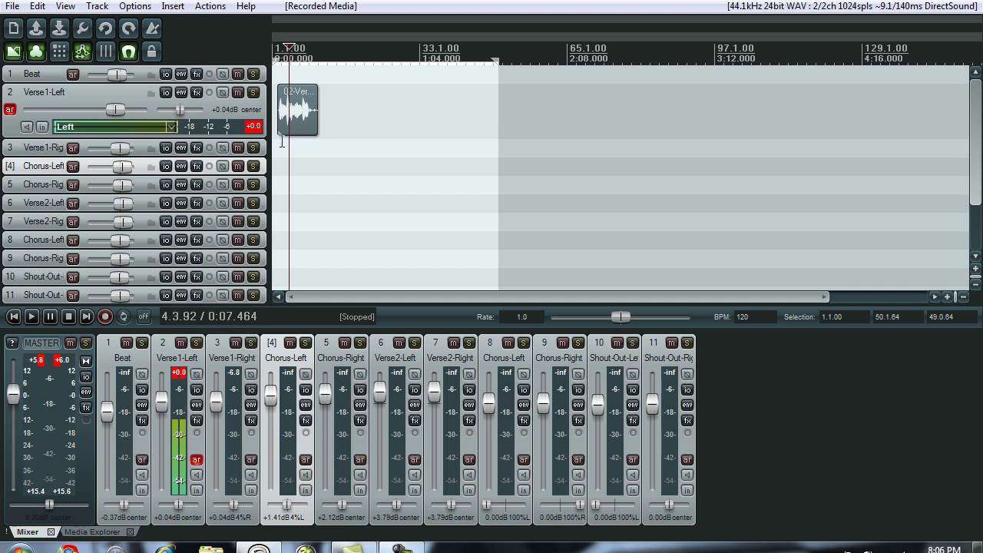
# Play back the recorded Verse1-Left take from near its start.
pyautogui.click(282, 144)
pyautogui.press('space')
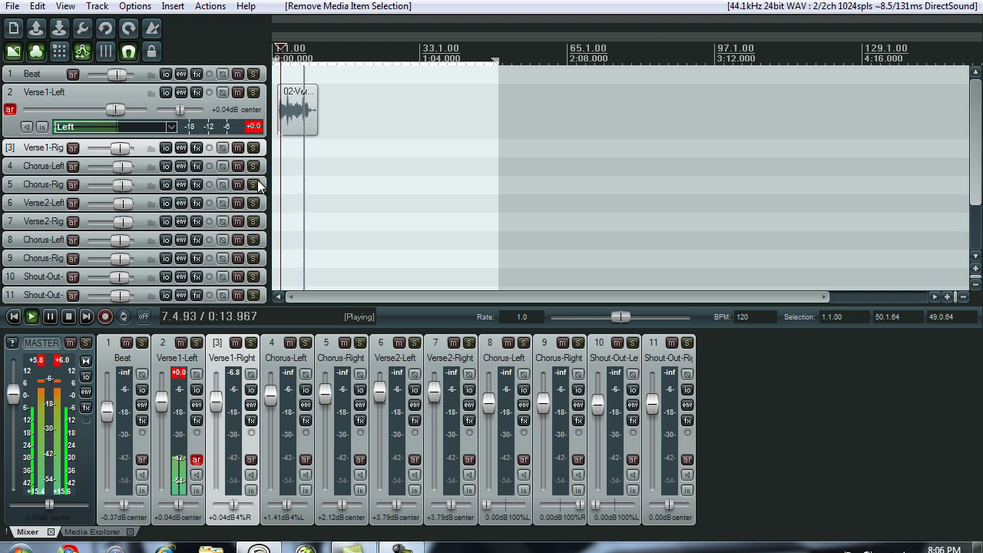
pyautogui.press('space')
# Open the recorded Verse1-Left item in Adobe Audition and dismiss the sound driver alert.
pyautogui.click(302, 132)
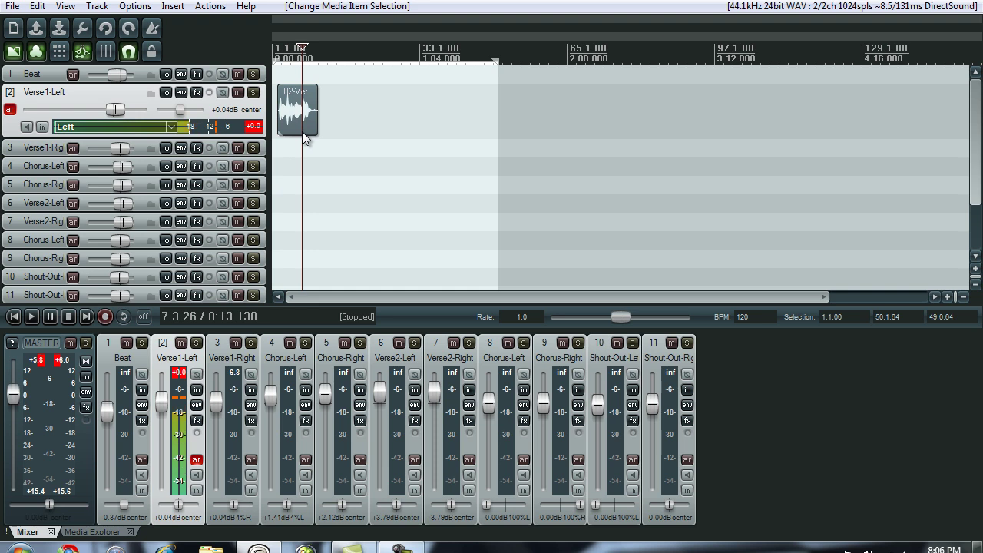
pyautogui.doubleClick(303, 136)
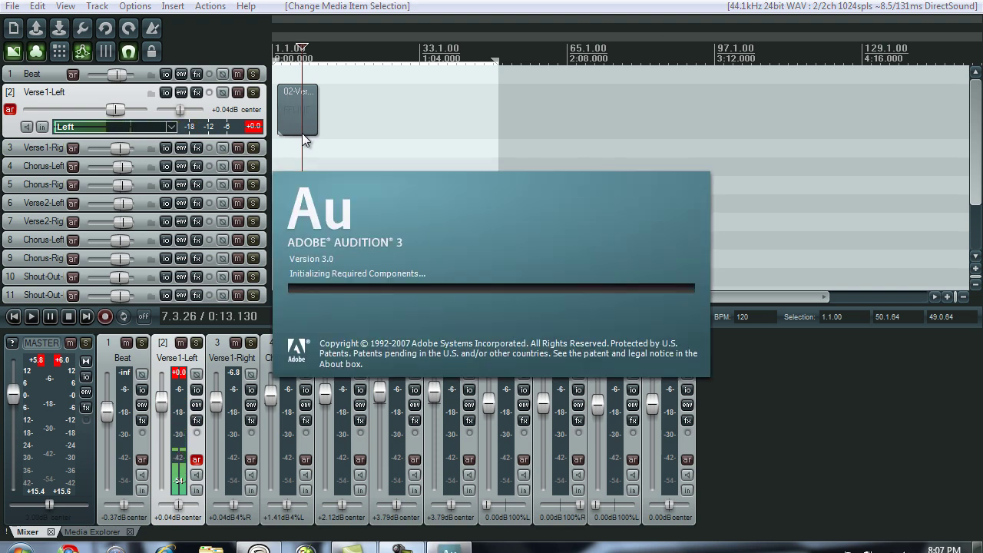
pyautogui.rightClick(302, 133)
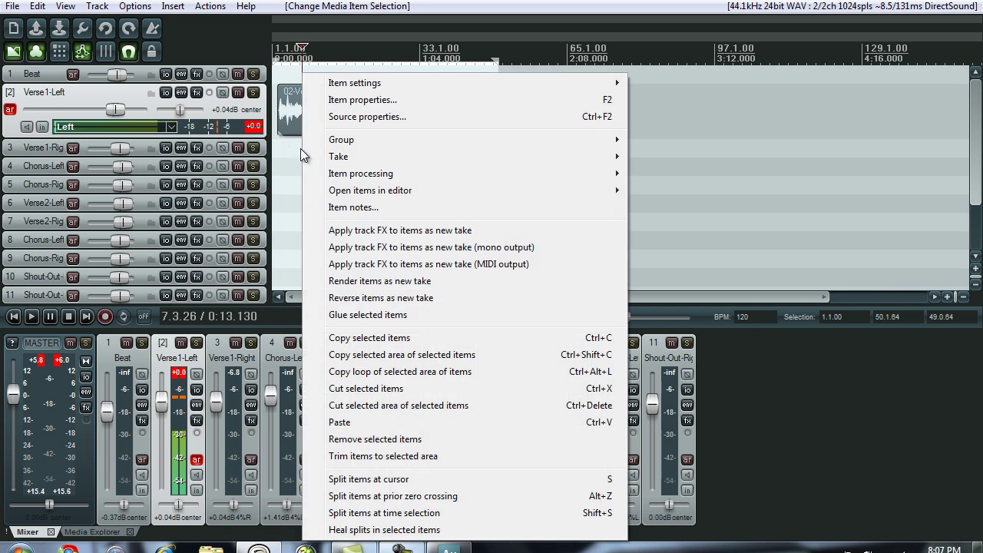
pyautogui.click(301, 148)
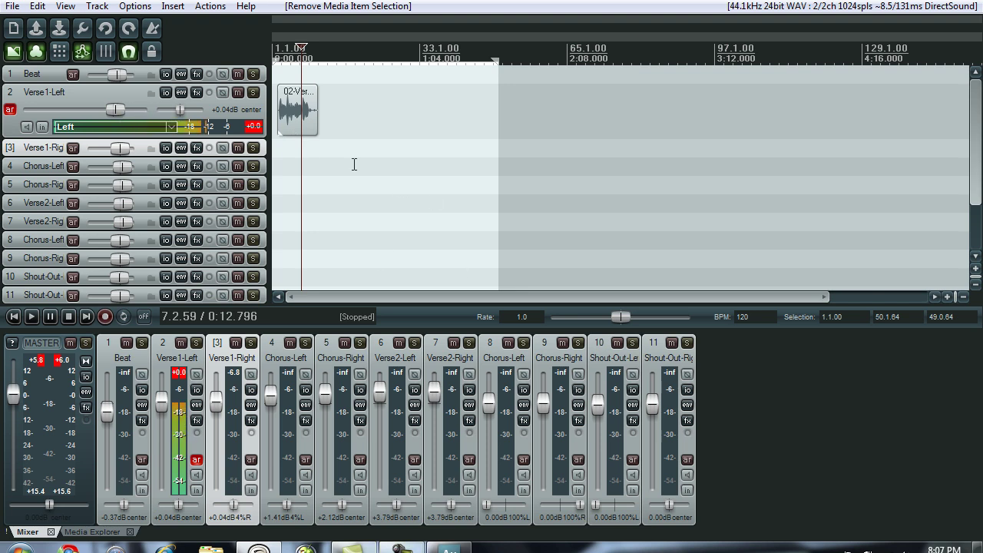
pyautogui.click(289, 114)
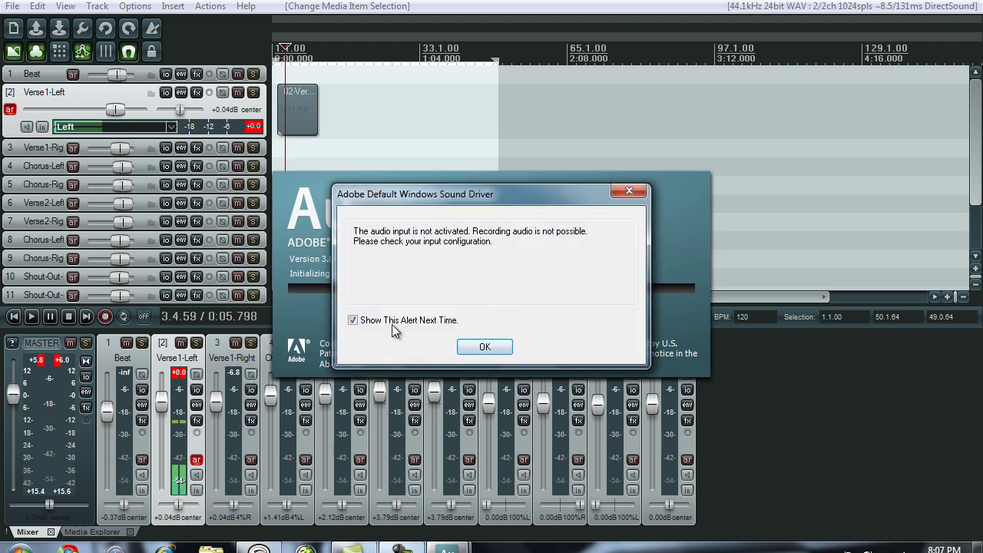
pyautogui.click(484, 346)
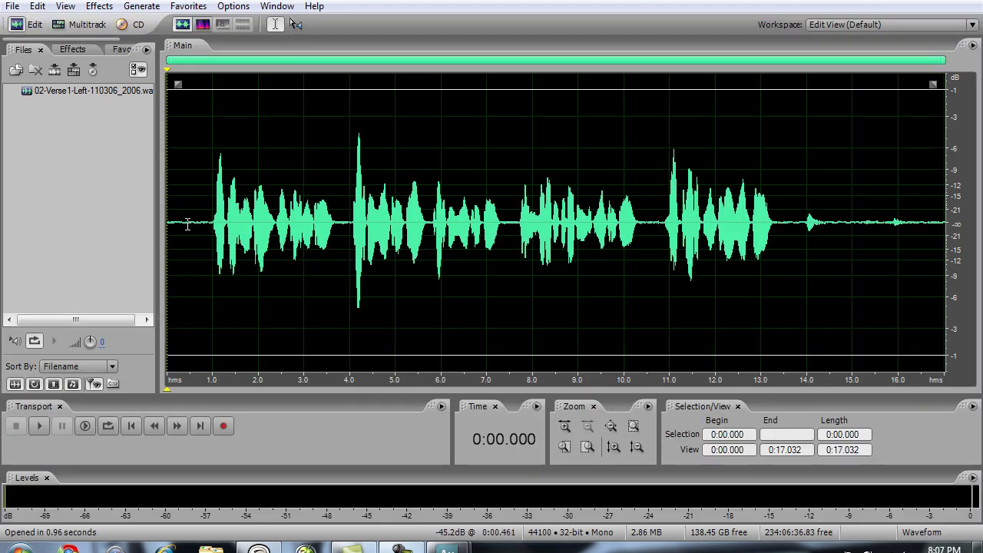
# Close the duplicate Adobe Audition window and return to the remaining one with the Verse1-Left recording.
pyautogui.click(13, 6)
pyautogui.click(12, 6)
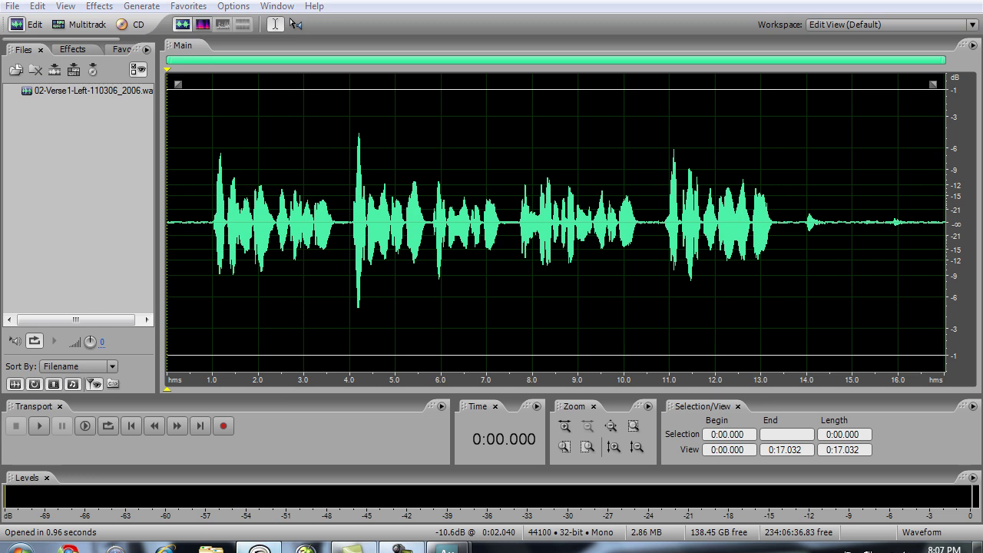
pyautogui.hotkey('alt', 'Tab')
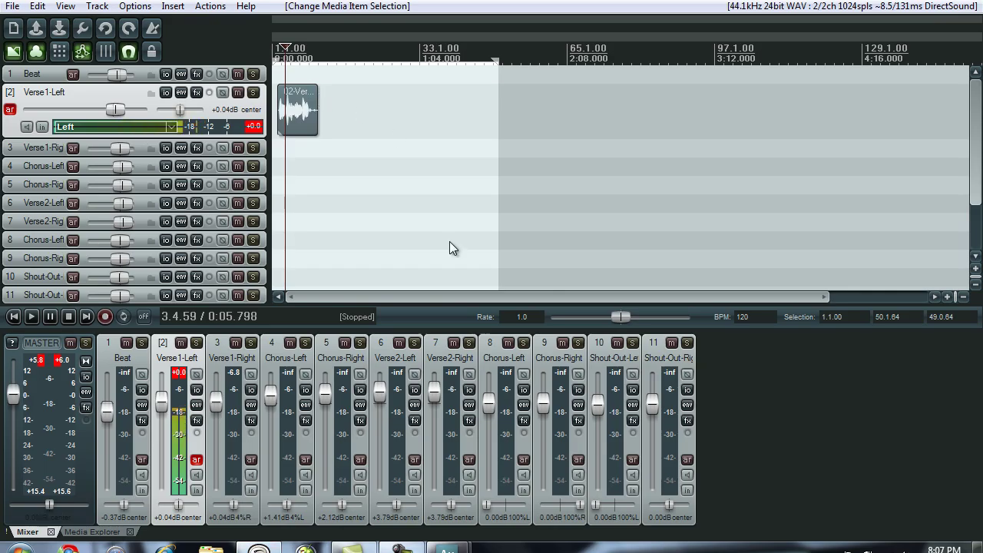
pyautogui.moveTo(448, 550)
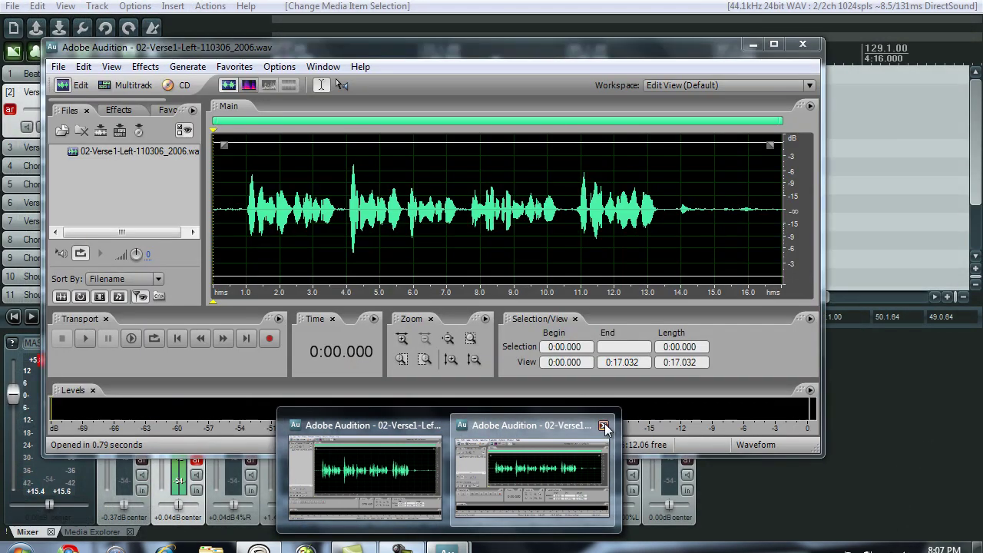
pyautogui.click(605, 427)
pyautogui.click(446, 461)
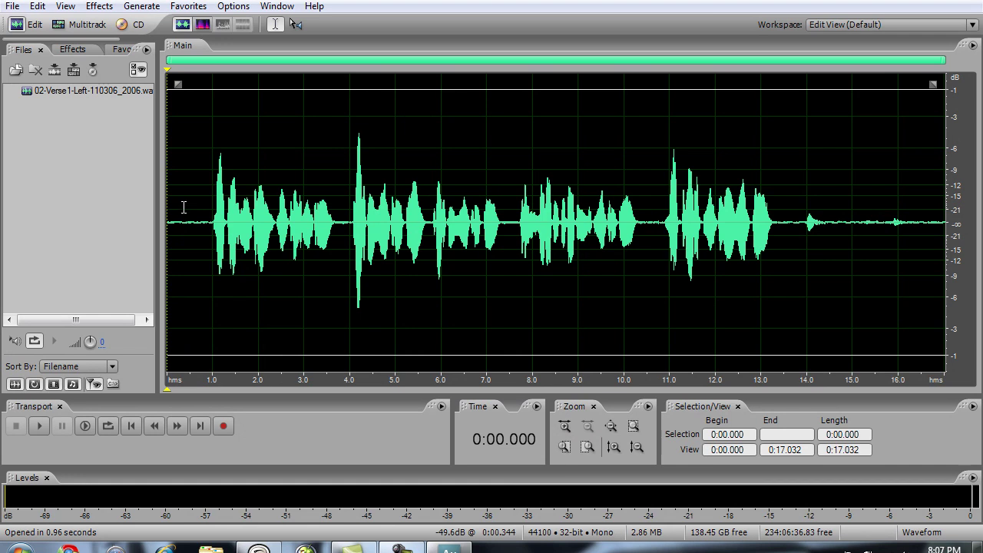
# Enable the M-Audio Line 1/2 output and the AT2020 and internal microphone inputs in the DirectSound full duplex setup.
pyautogui.press('space')
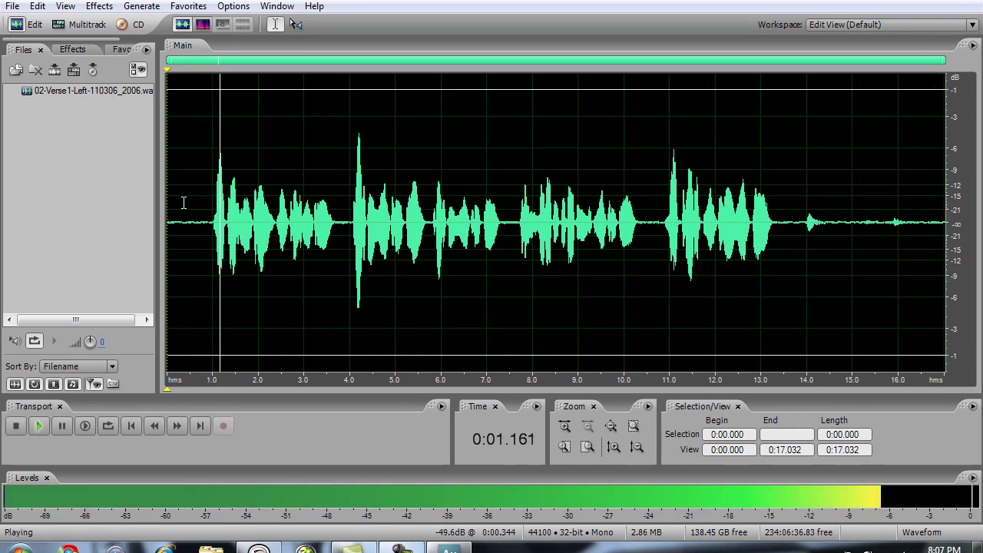
pyautogui.press('space')
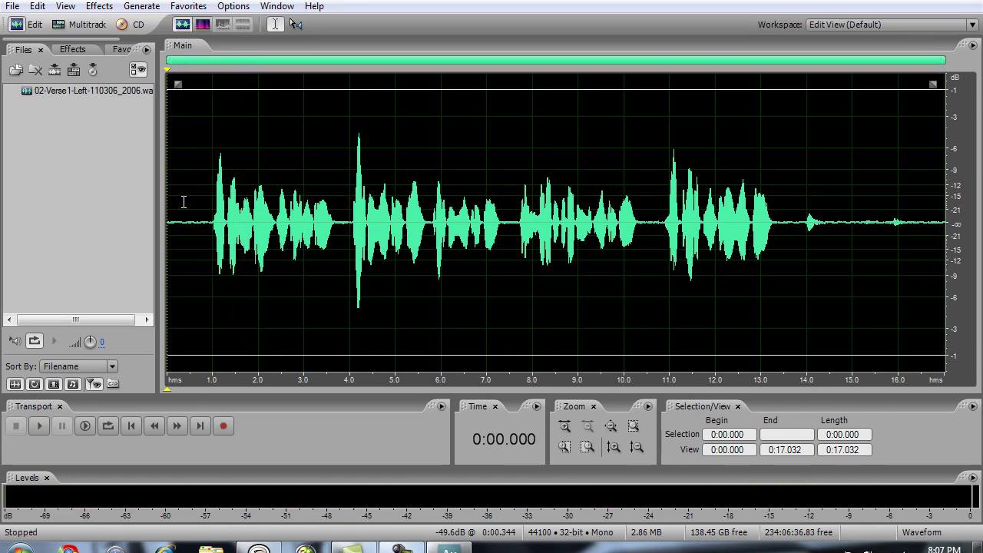
pyautogui.click(100, 6)
pyautogui.moveTo(17, 12)
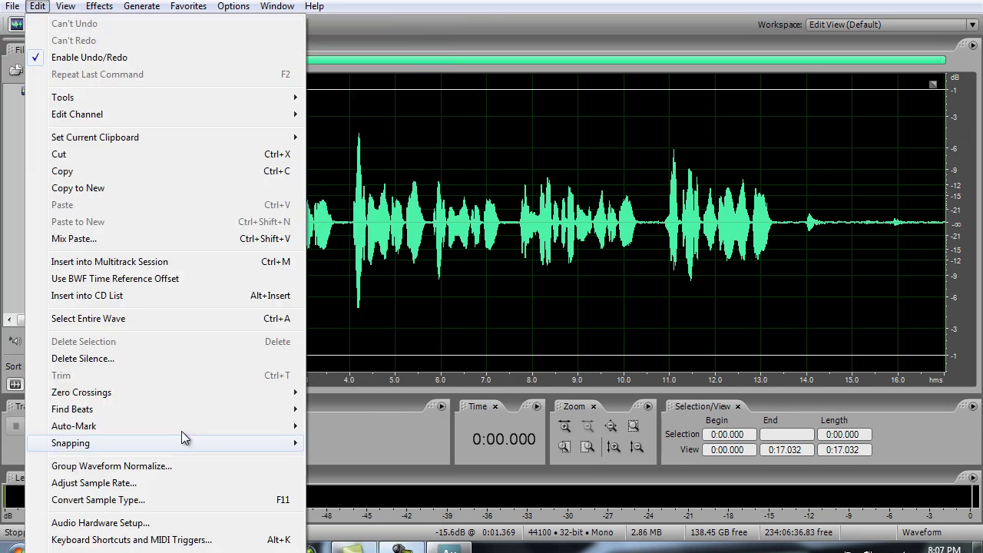
pyautogui.click(165, 524)
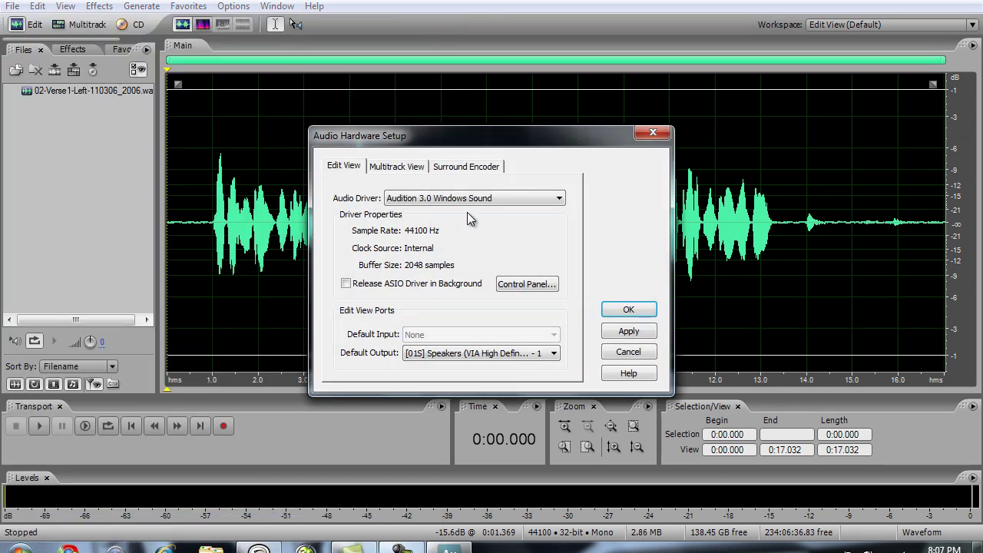
pyautogui.click(554, 285)
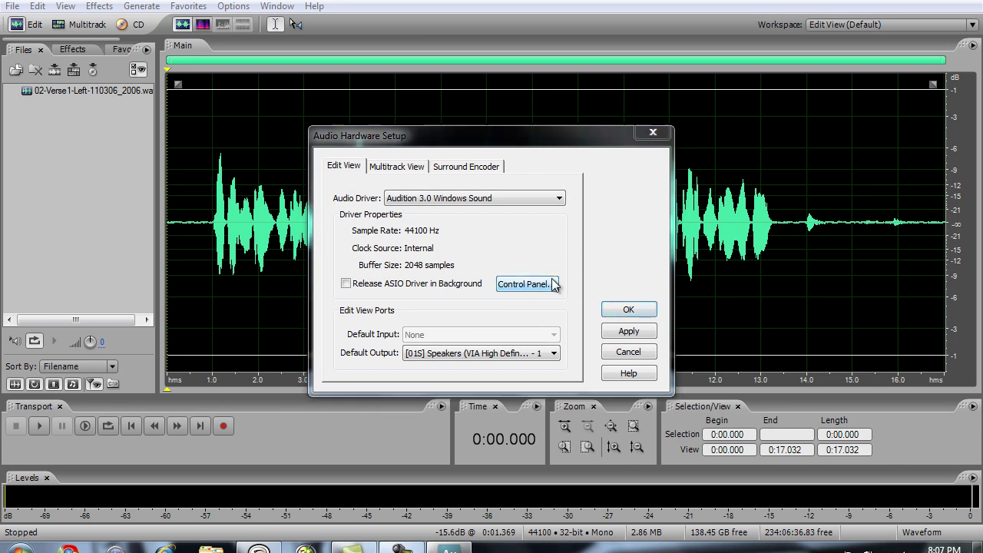
pyautogui.click(272, 217)
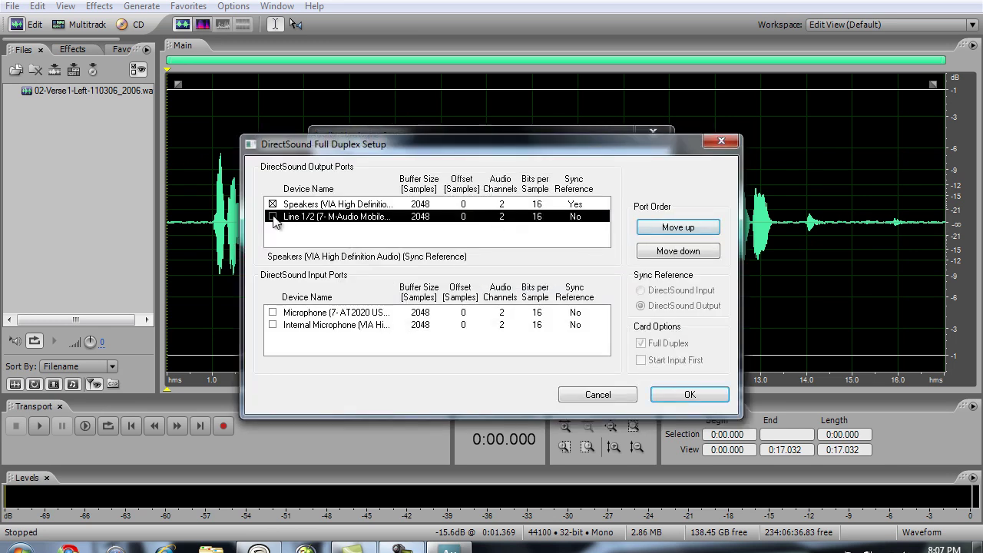
pyautogui.click(273, 313)
pyautogui.click(275, 325)
pyautogui.click(272, 325)
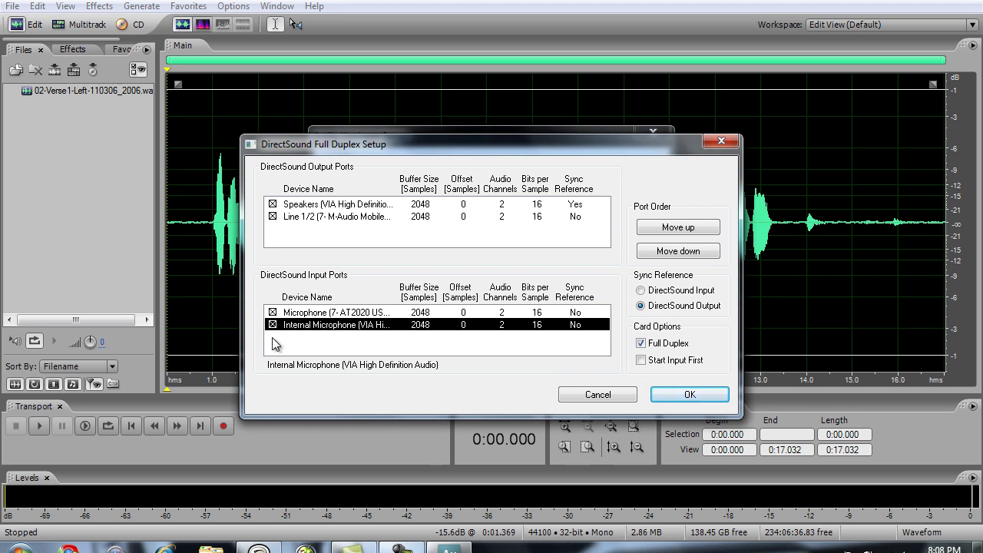
pyautogui.click(690, 394)
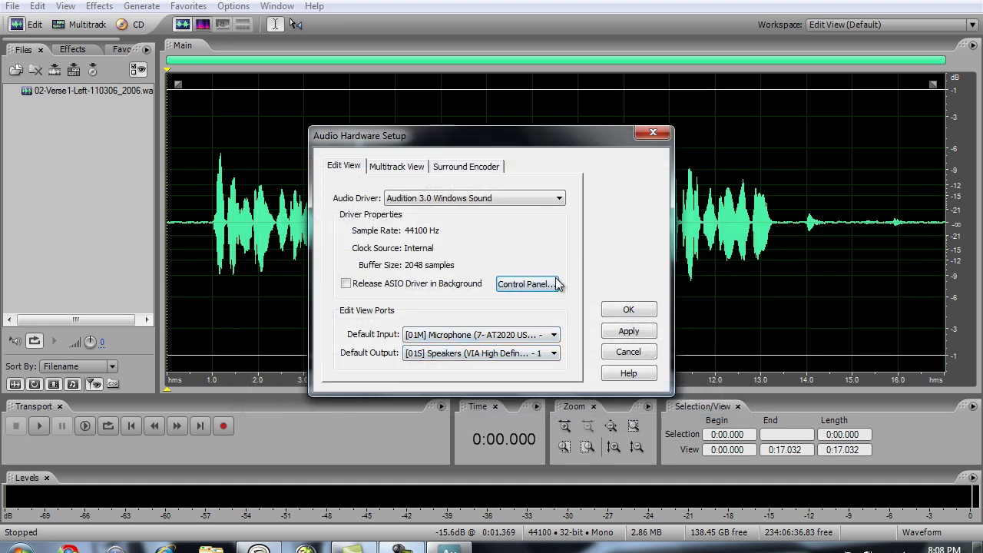
# Set the Edit View default output to the M-Audio Line 1/2 port and accept the audio hardware setup.
pyautogui.click(527, 354)
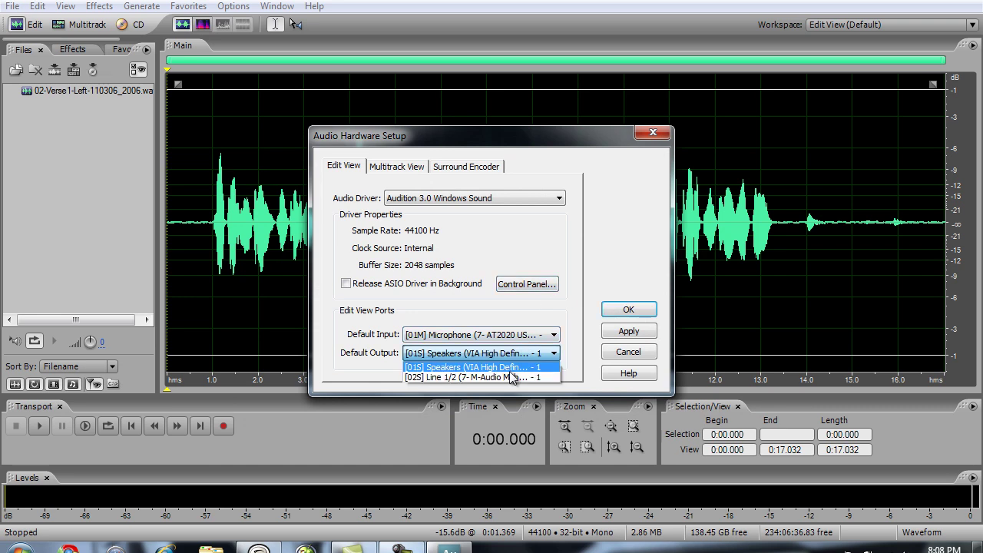
pyautogui.click(512, 377)
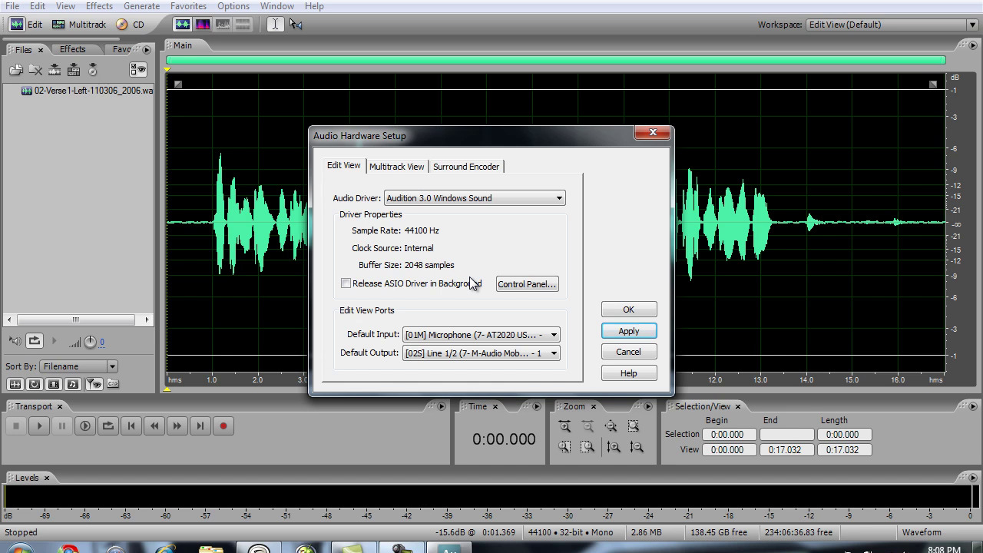
pyautogui.click(628, 311)
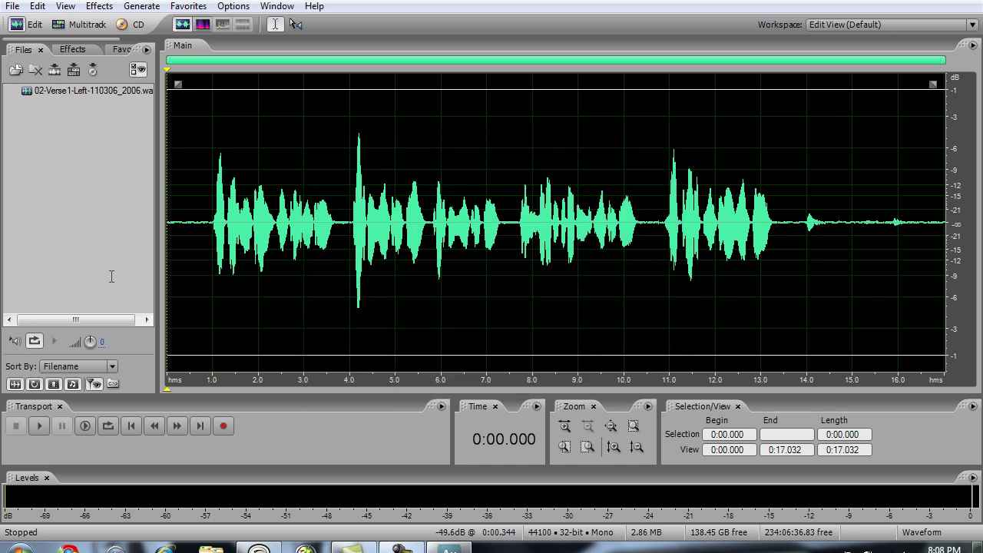
# Play the Verse1-Left recording from its beginning to check the audio output.
pyautogui.click(220, 242)
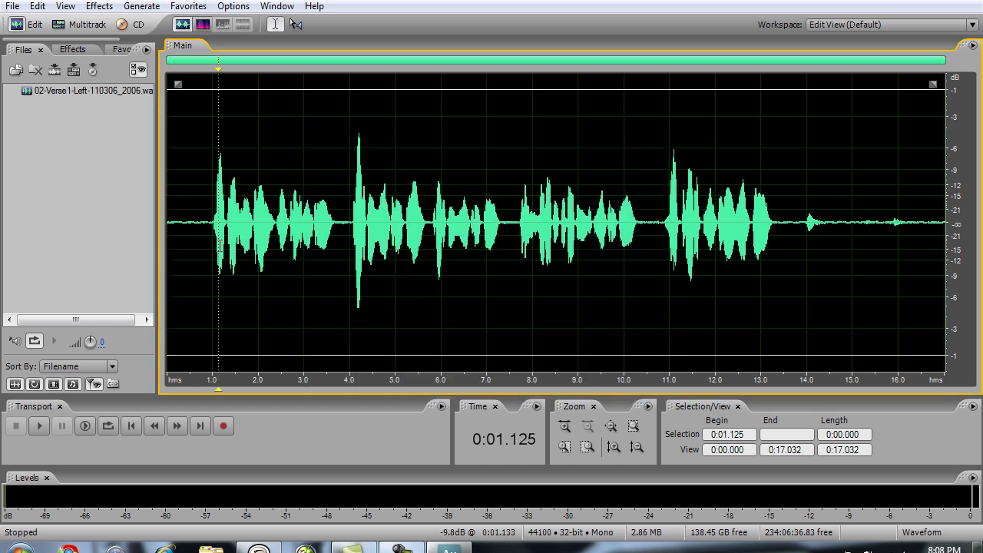
pyautogui.click(167, 245)
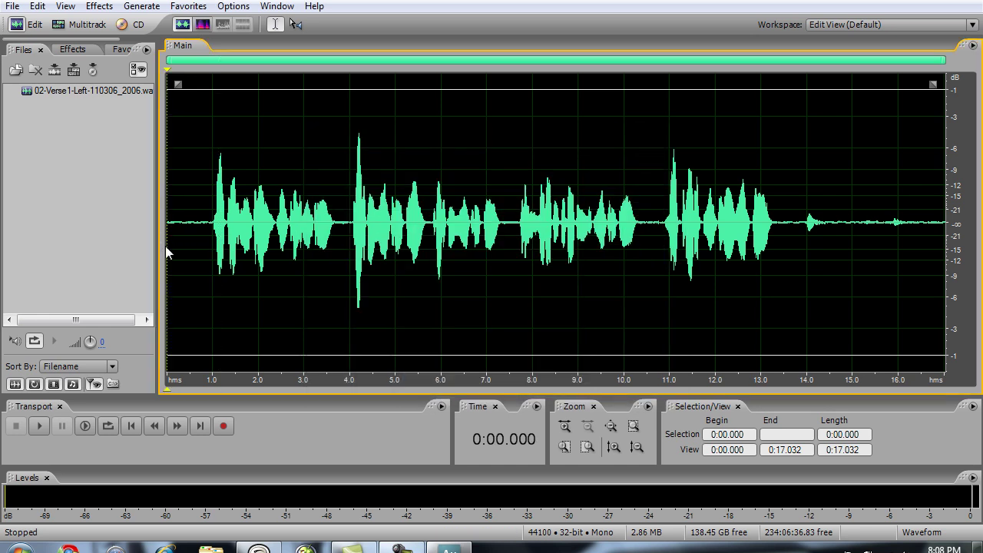
pyautogui.press('space')
pyautogui.press('space')
pyautogui.press('space')
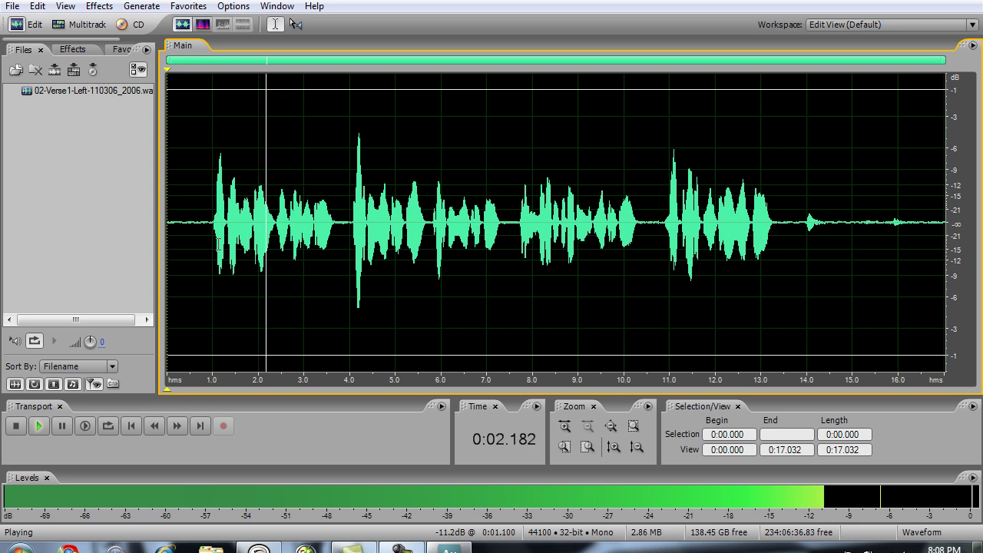
pyautogui.press('space')
# Examine the quiet lead-in before the first word, within the first second of the waveform.
pyautogui.moveTo(164, 250); pyautogui.dragTo(214, 246)
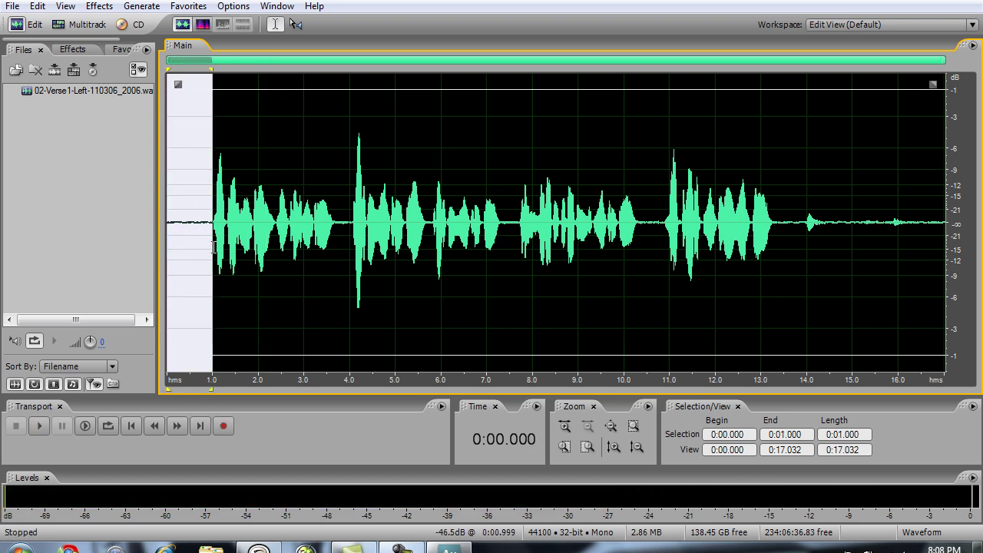
pyautogui.click(218, 246)
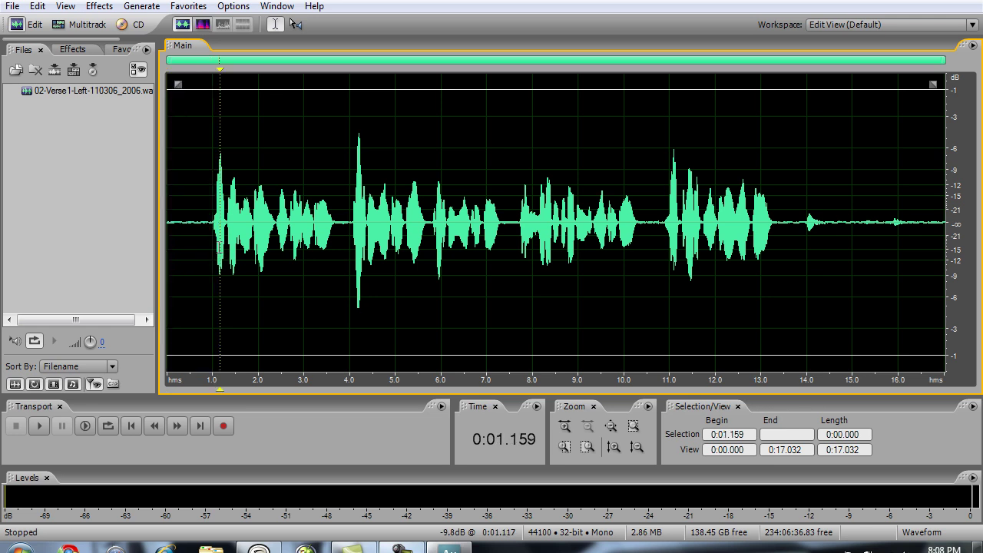
pyautogui.scroll(5, 217, 246)
pyautogui.scroll(-10, 197, 97)
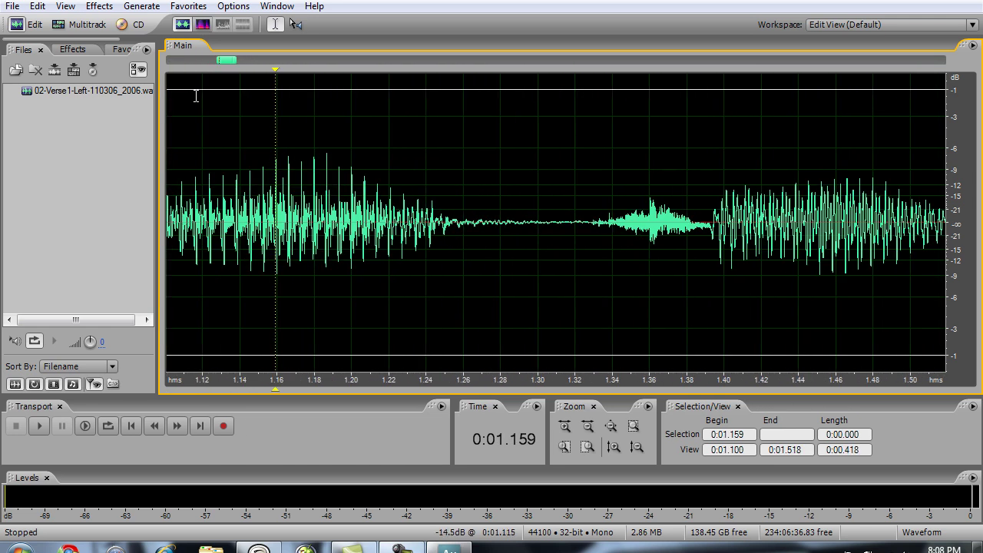
pyautogui.scroll(5, 204, 177)
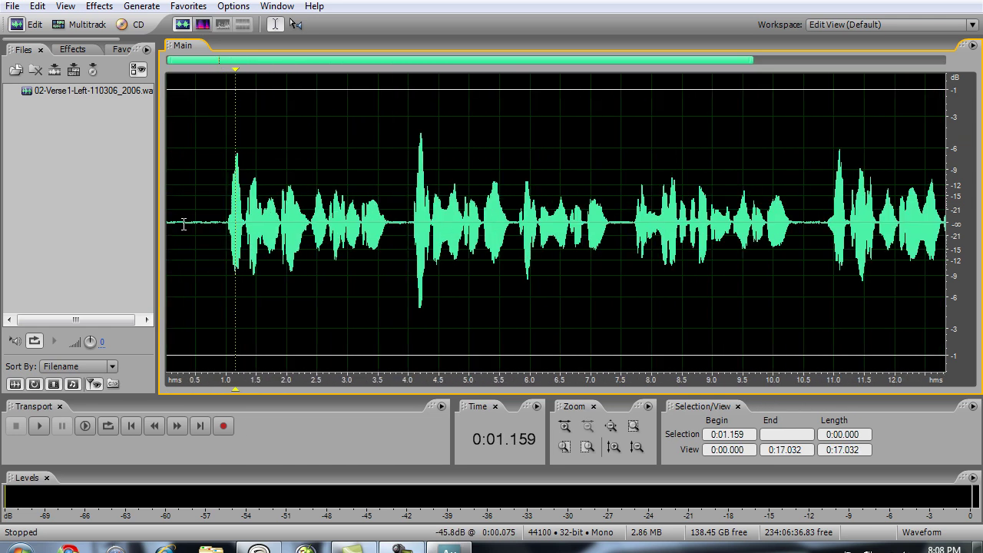
pyautogui.scroll(3, 207, 229)
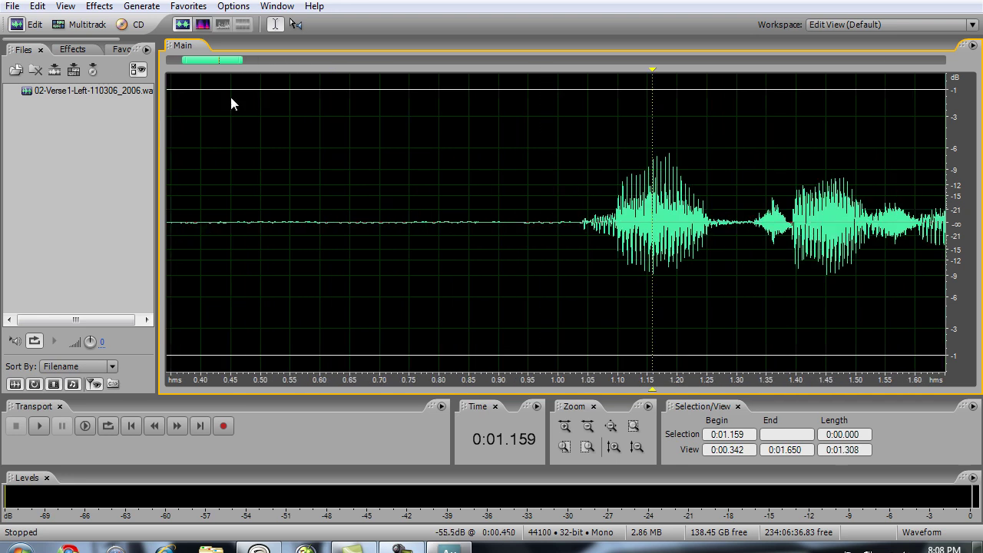
pyautogui.moveTo(233, 59); pyautogui.dragTo(197, 62)
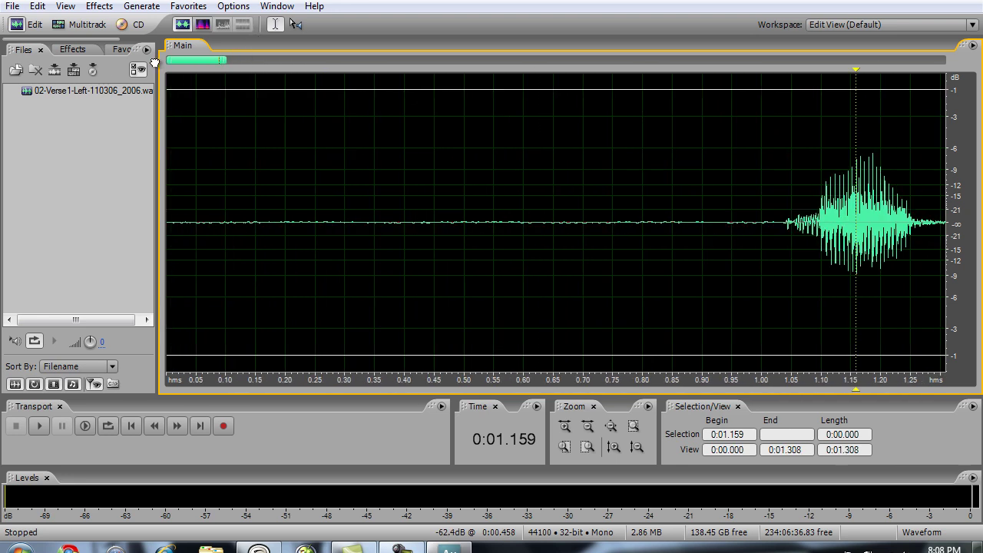
pyautogui.scroll(-8, 454, 277)
pyautogui.scroll(15, 424, 263)
pyautogui.scroll(-5, 424, 262)
pyautogui.scroll(-8, 424, 263)
pyautogui.click(184, 240)
pyautogui.click(199, 243)
pyautogui.click(213, 244)
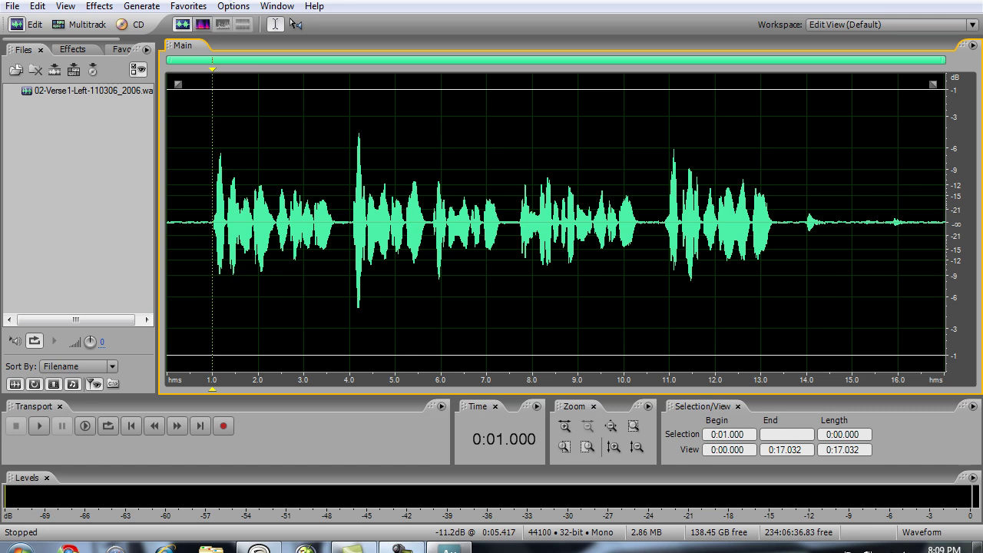
# Select the quiet lead-in from the start to 0:01.000 and capture it as the noise reduction profile.
pyautogui.click(107, 5)
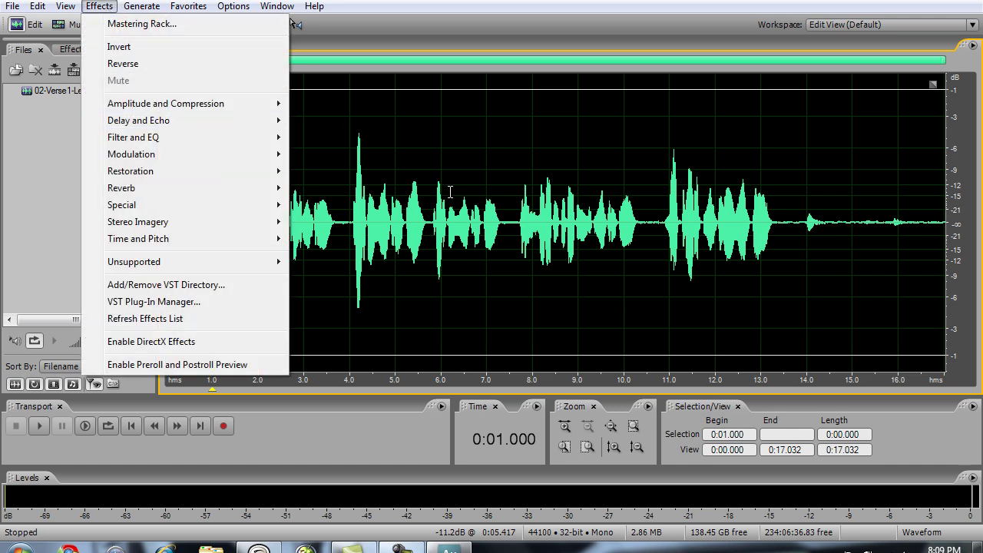
pyautogui.click(447, 198)
pyautogui.moveTo(211, 236); pyautogui.dragTo(70, 237)
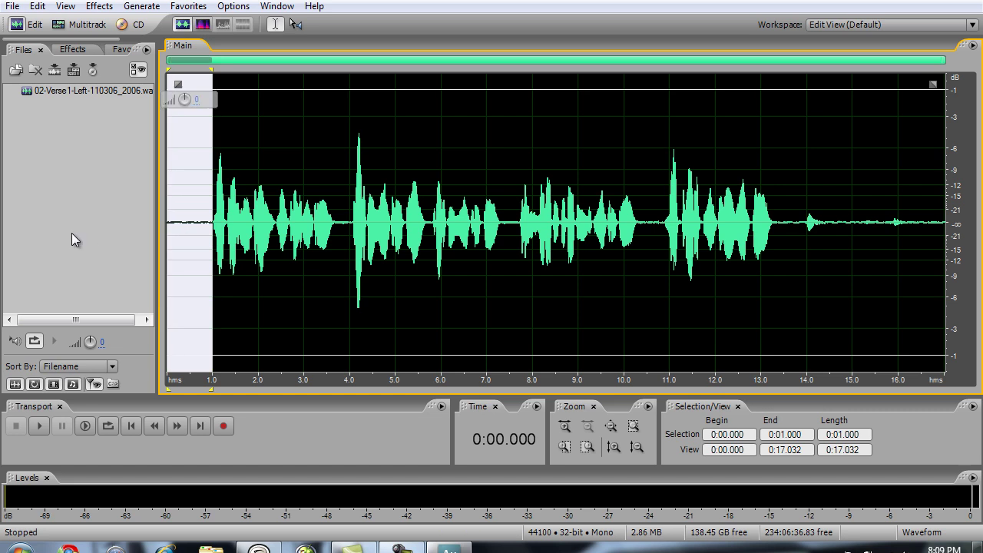
pyautogui.rightClick(213, 169)
pyautogui.rightClick(192, 171)
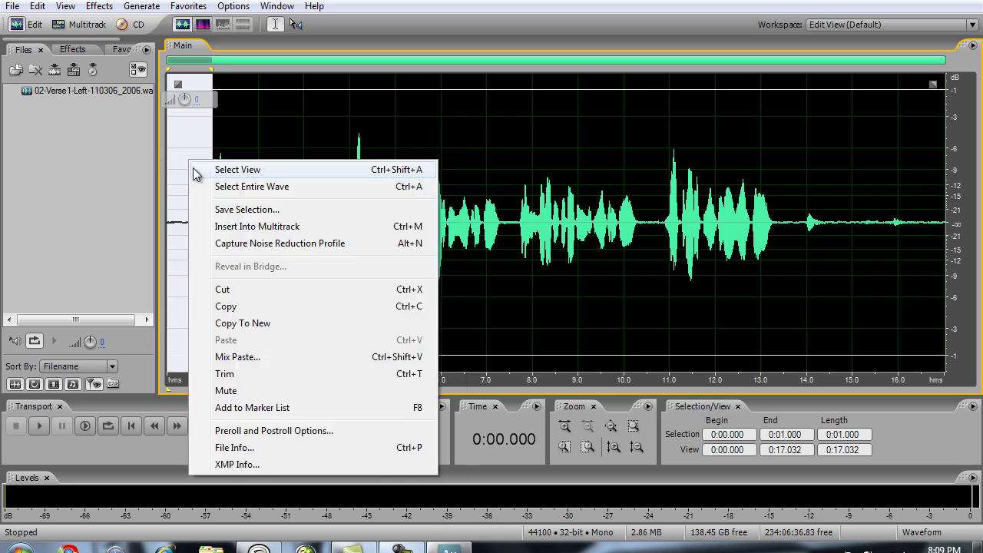
pyautogui.click(263, 243)
pyautogui.click(496, 304)
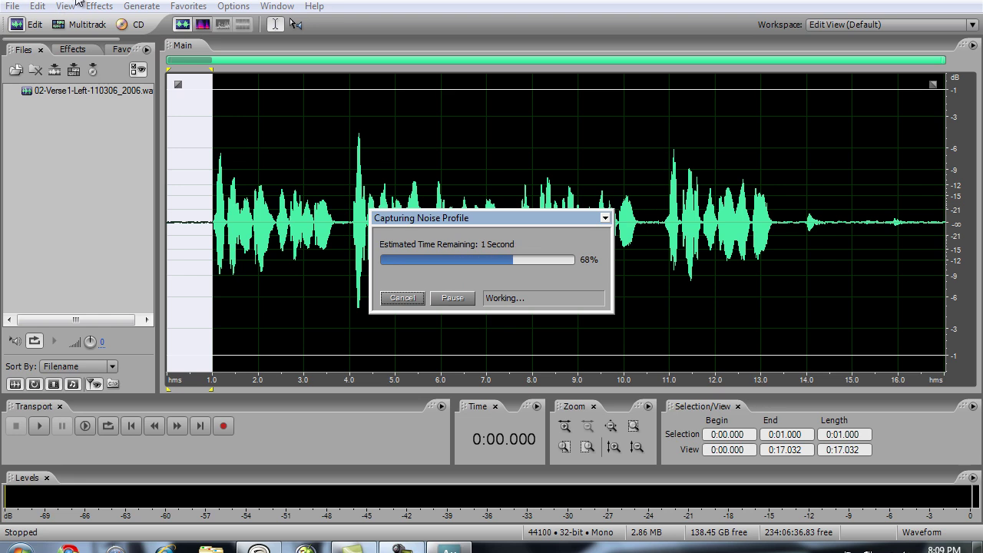
# Try a medium noise reduction level in the Noise Reduction effect, then close it without processing the audio.
pyautogui.click(99, 6)
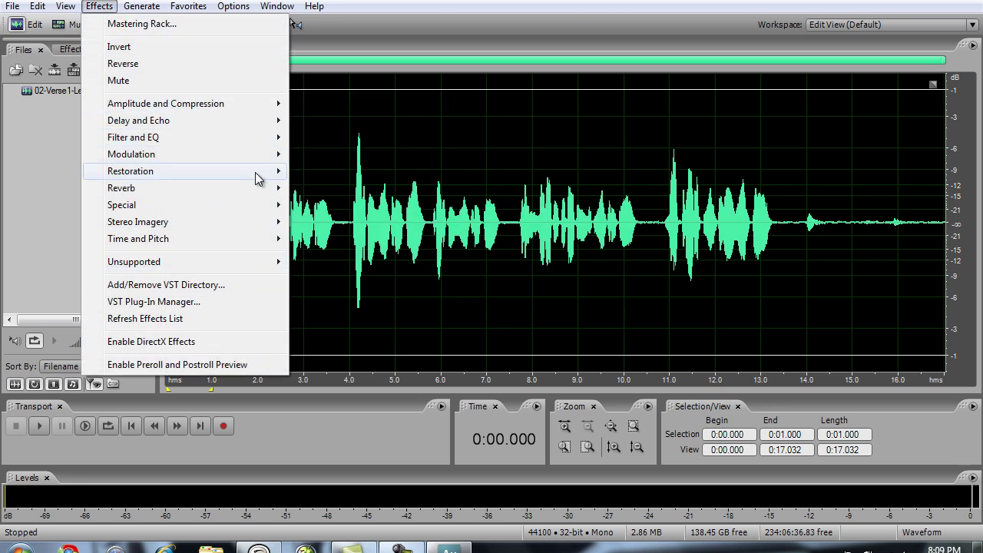
pyautogui.moveTo(258, 177)
pyautogui.click(393, 270)
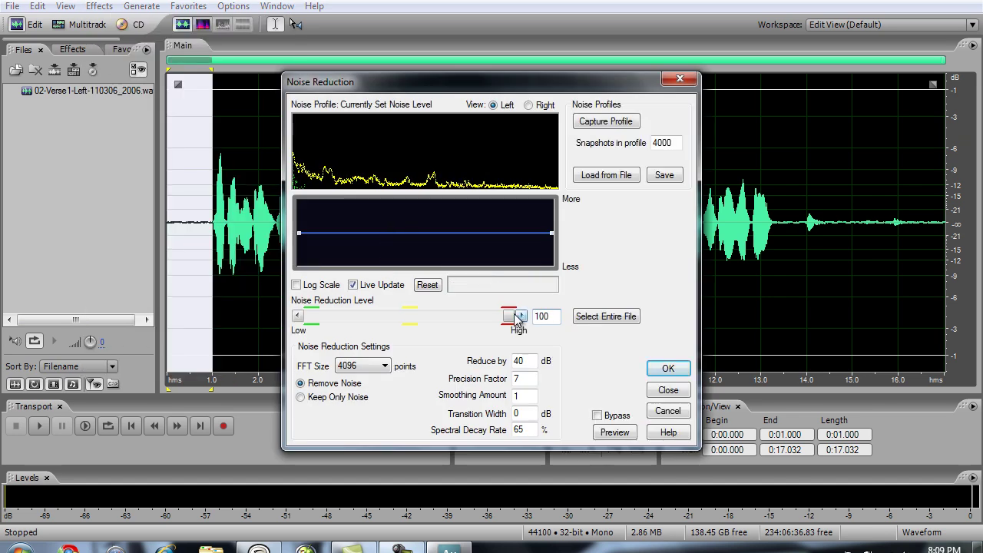
pyautogui.moveTo(508, 319); pyautogui.dragTo(414, 315)
pyautogui.click(669, 391)
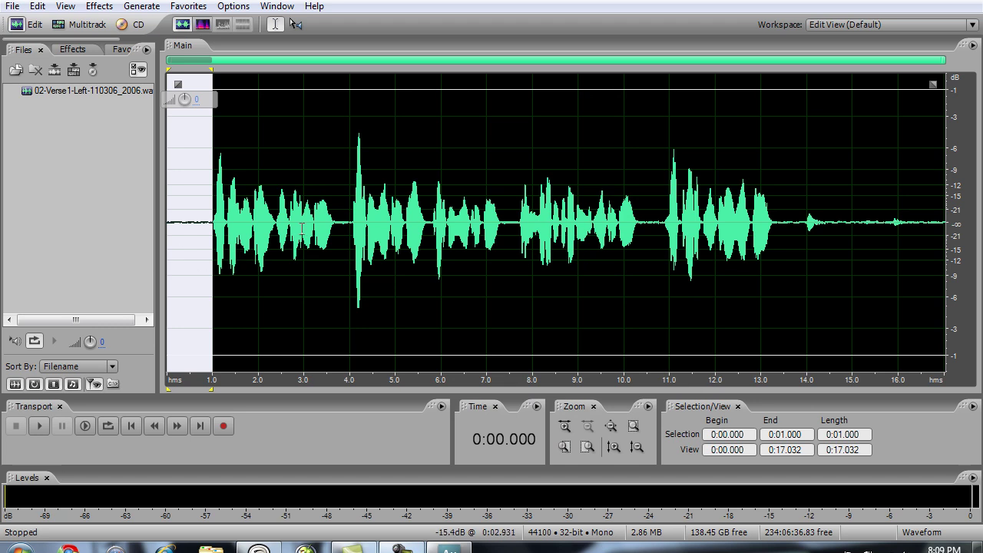
pyautogui.click(196, 234)
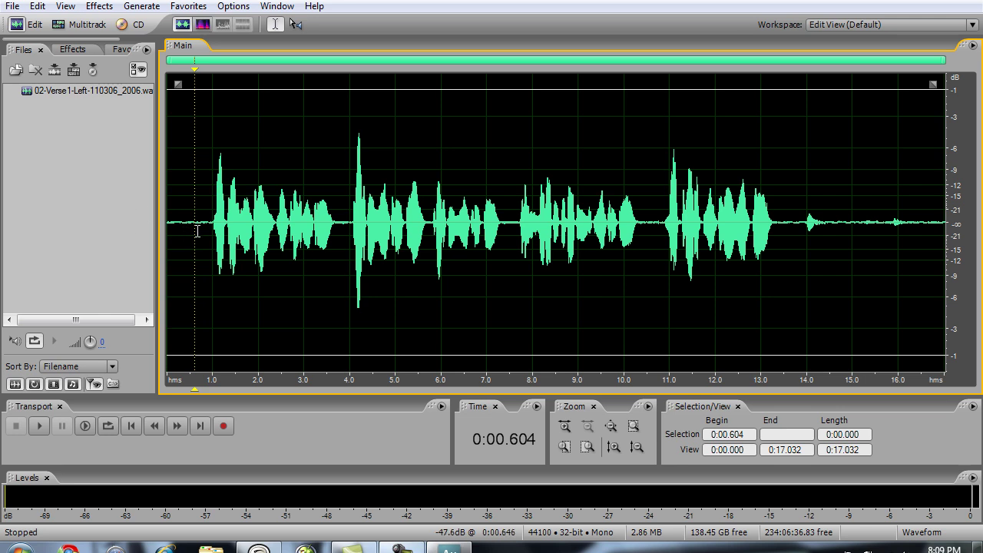
pyautogui.rightClick(198, 232)
pyautogui.click(216, 222)
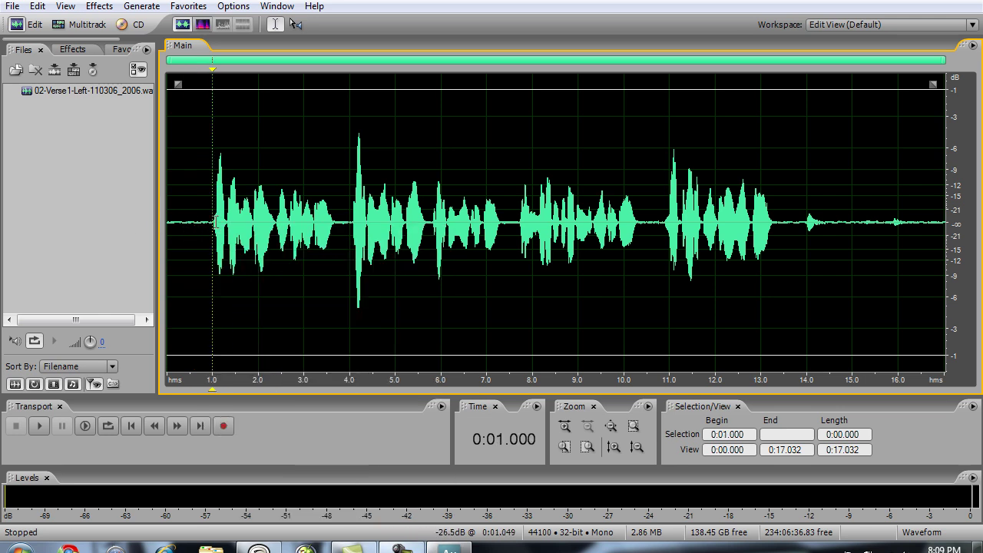
pyautogui.moveTo(216, 223); pyautogui.dragTo(263, 231)
pyautogui.click(263, 232)
pyautogui.click(218, 236)
pyautogui.click(212, 239)
pyautogui.moveTo(212, 240); pyautogui.dragTo(154, 242)
pyautogui.click(277, 136)
pyautogui.click(177, 7)
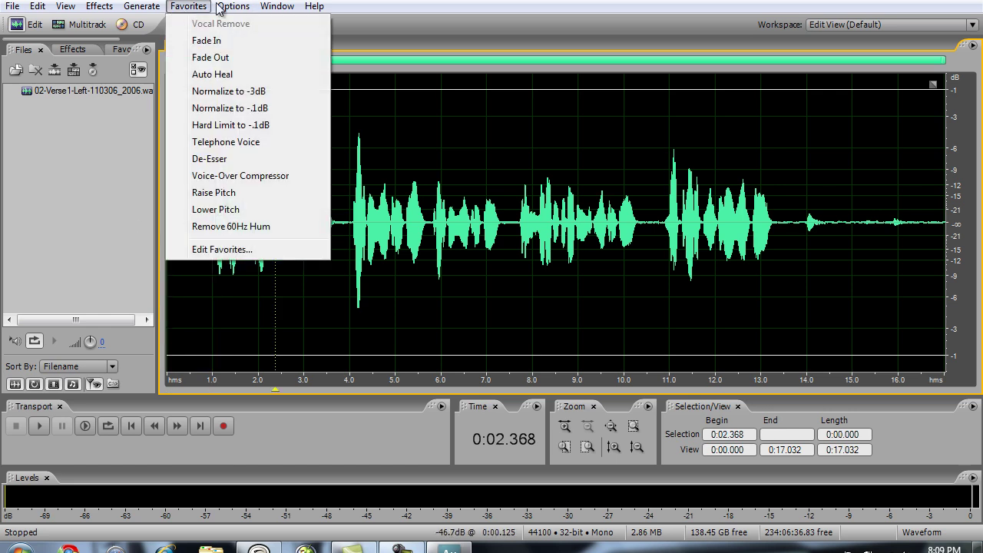
pyautogui.moveTo(109, 10)
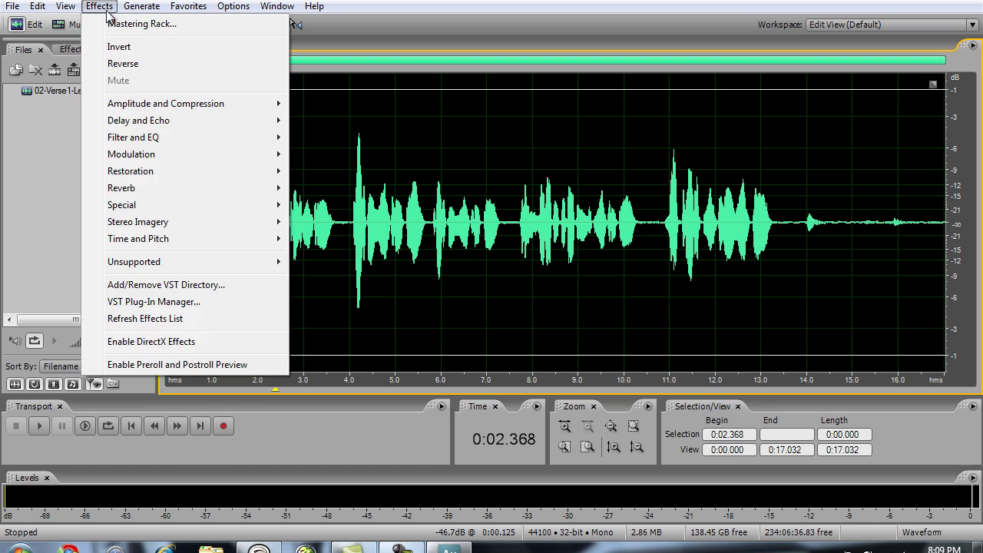
pyautogui.click(108, 7)
pyautogui.click(418, 169)
# Apply the Parametric Equalizer with the Generic Hi-Pass preset to the entire recording.
pyautogui.doubleClick(418, 169)
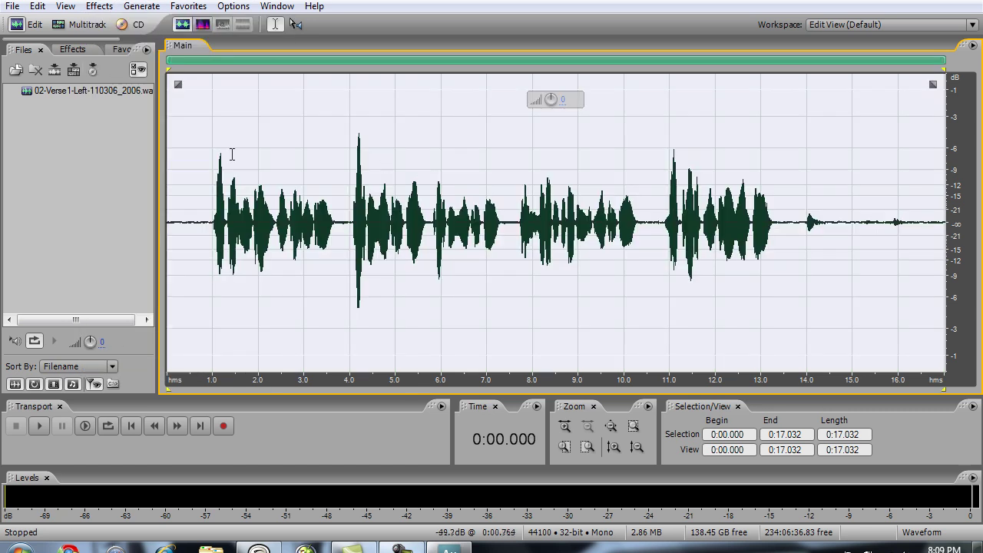
pyautogui.click(105, 12)
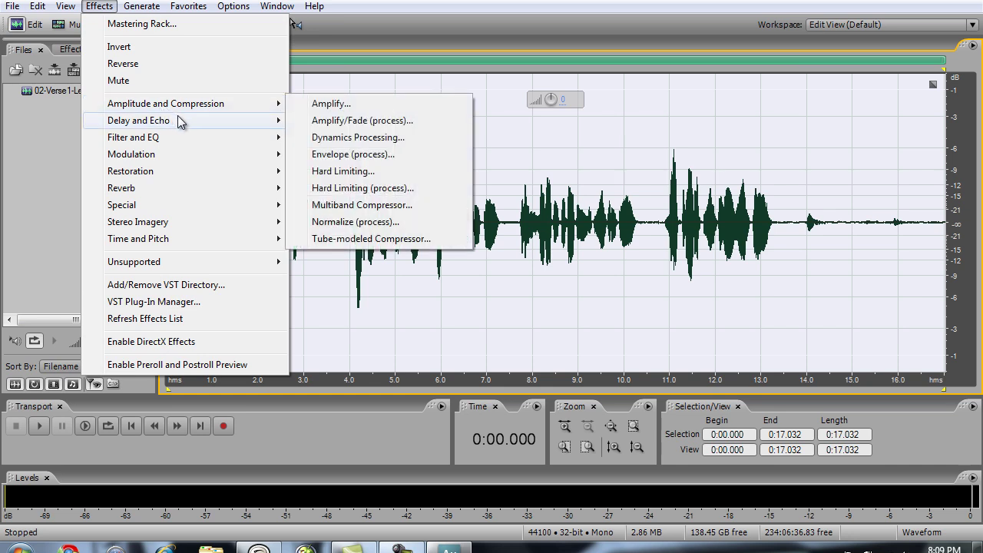
pyautogui.moveTo(188, 134)
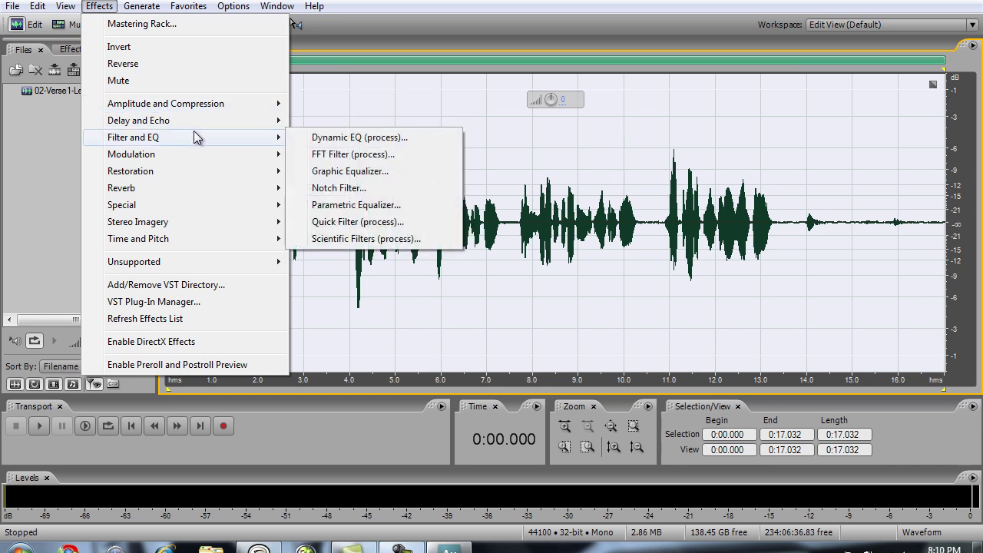
pyautogui.click(356, 205)
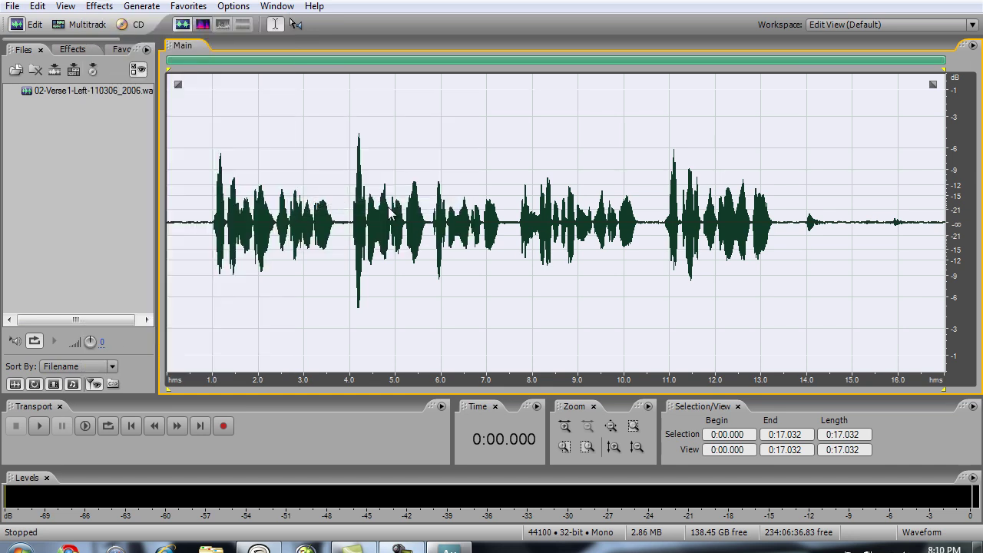
pyautogui.click(376, 84)
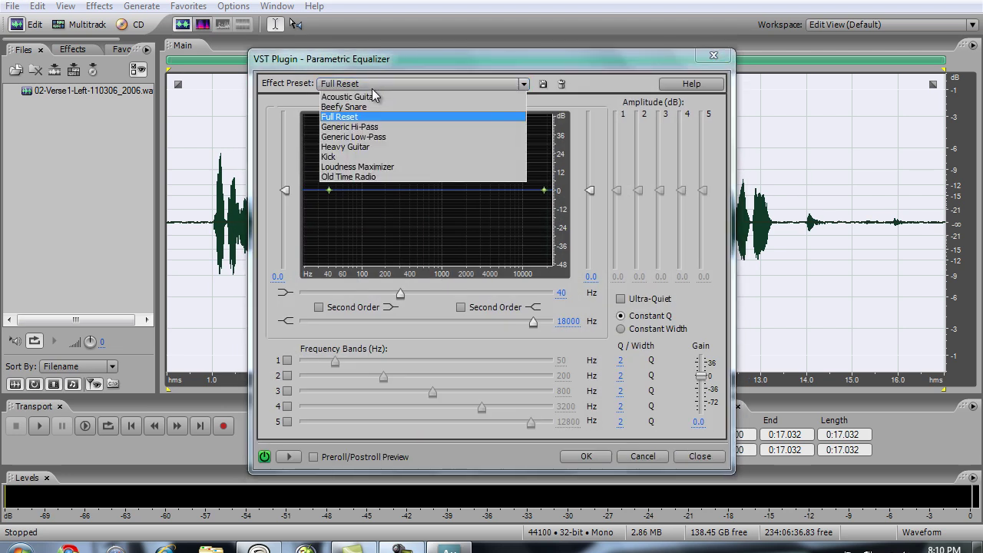
pyautogui.click(380, 131)
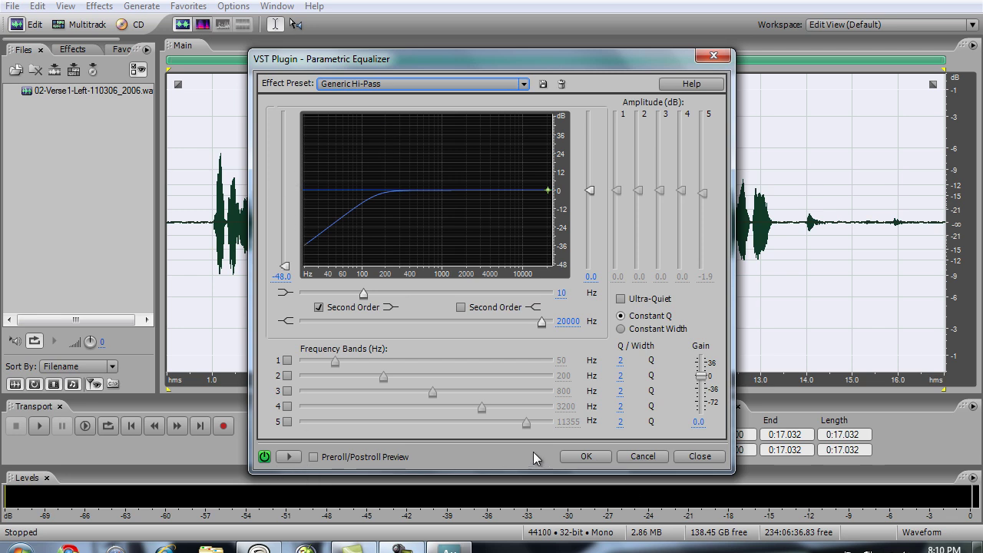
pyautogui.click(582, 457)
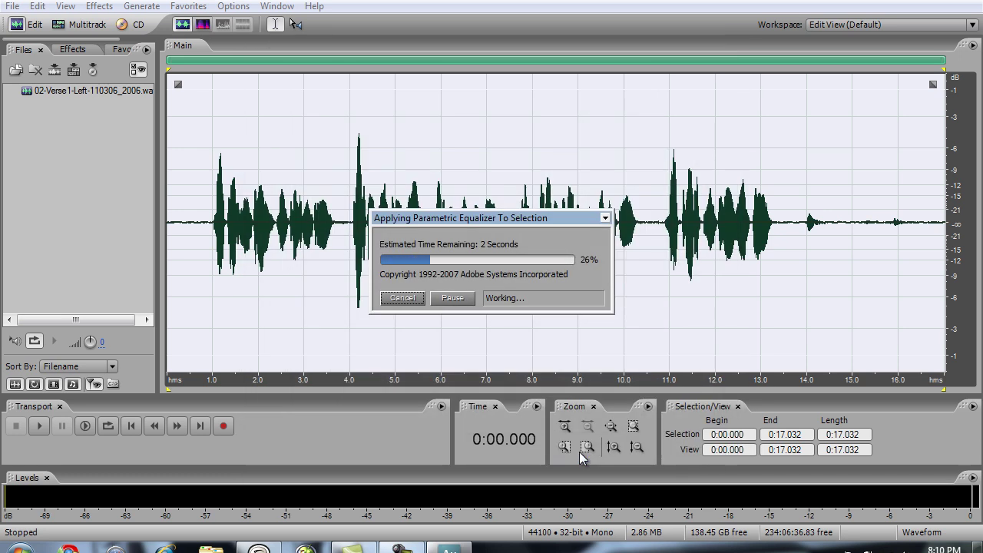
# Examine the filtered lead-in before the first word up close for remaining noise, and return to the full waveform.
pyautogui.moveTo(227, 339); pyautogui.dragTo(212, 308)
pyautogui.click(192, 260)
pyautogui.moveTo(193, 256); pyautogui.dragTo(210, 255)
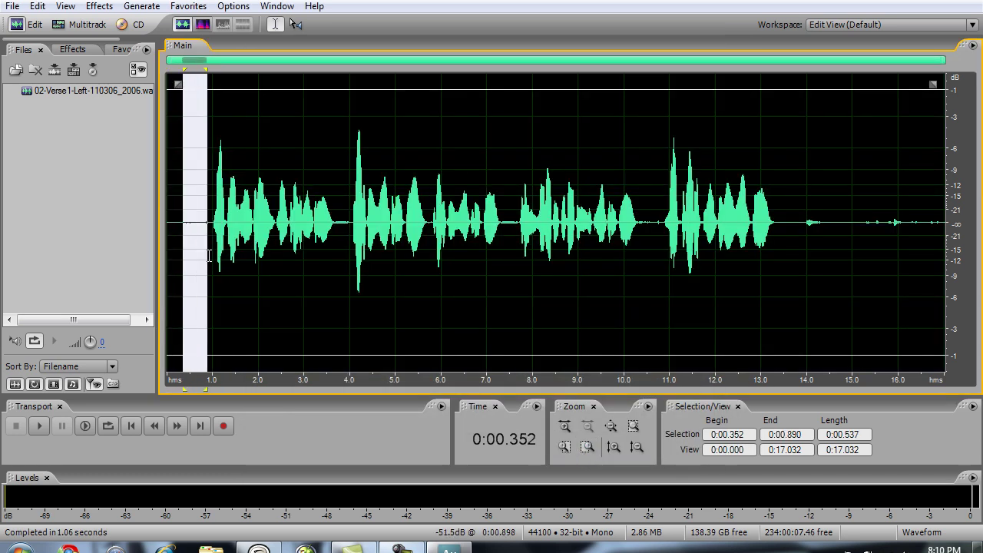
pyautogui.click(208, 256)
pyautogui.scroll(2, 208, 257)
pyautogui.scroll(5, 208, 256)
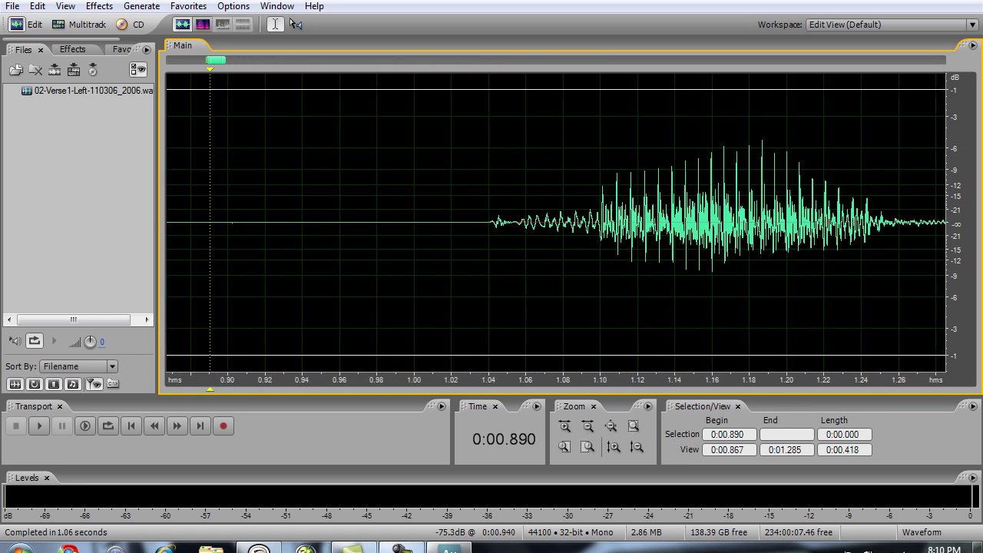
pyautogui.moveTo(208, 64); pyautogui.dragTo(54, 72)
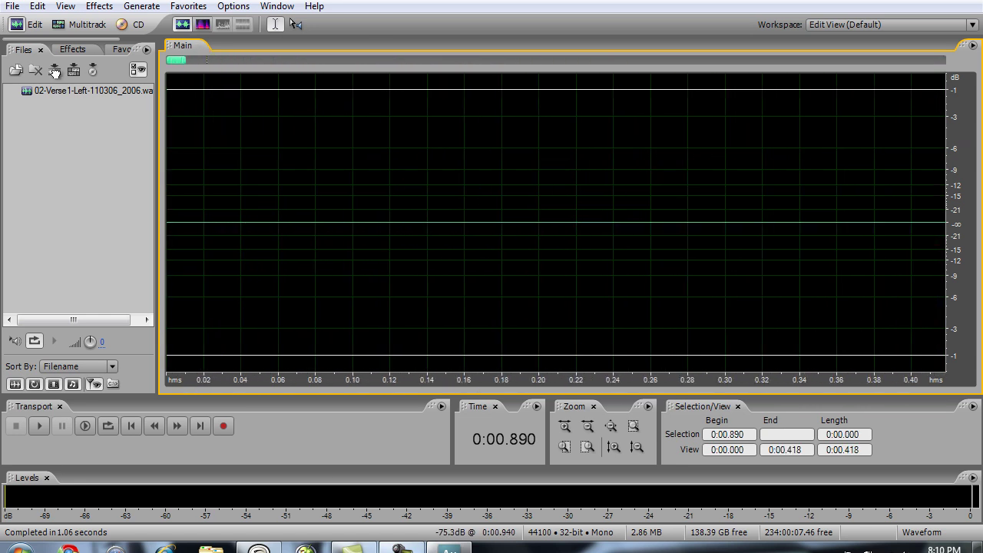
pyautogui.moveTo(175, 59); pyautogui.dragTo(201, 76)
pyautogui.scroll(-6, 426, 169)
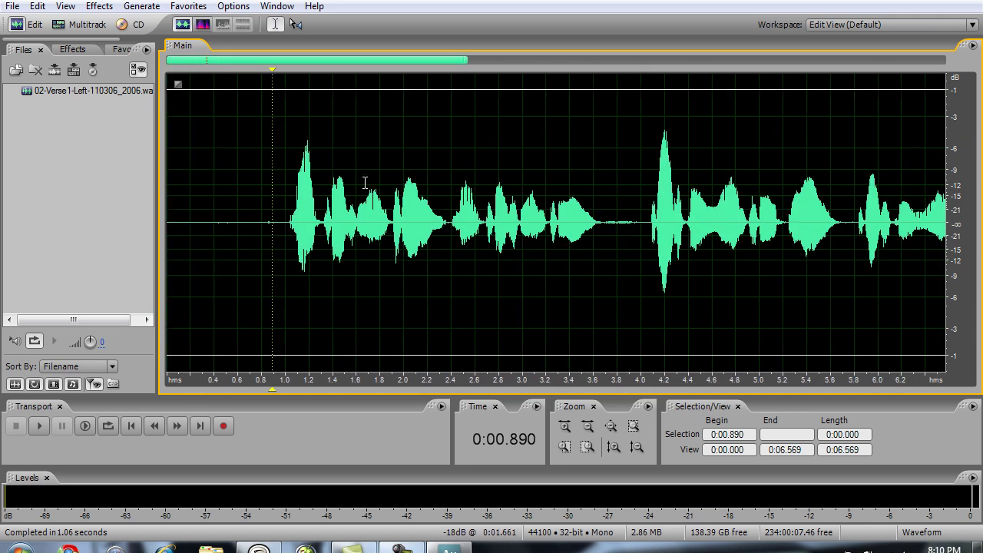
pyautogui.scroll(-1, 364, 177)
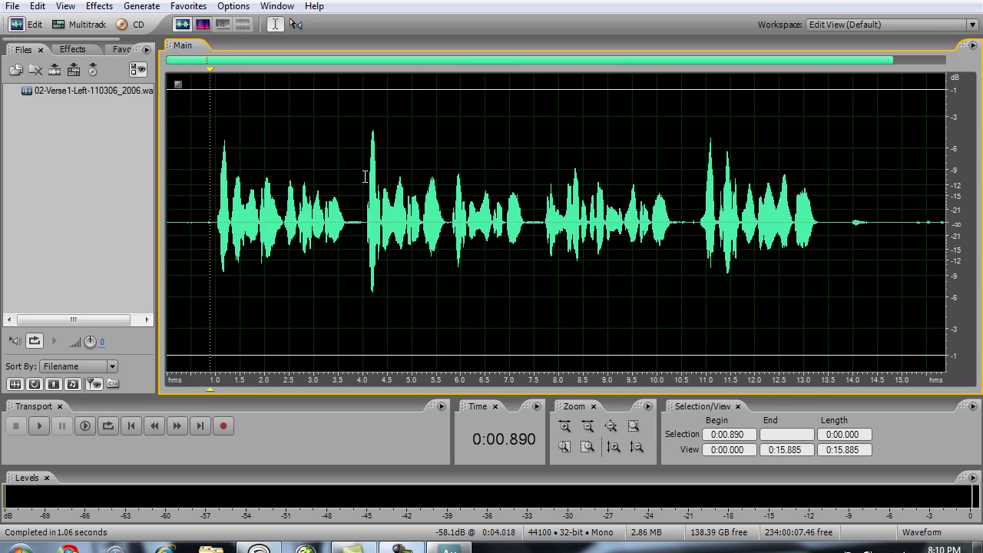
pyautogui.scroll(-1, 365, 180)
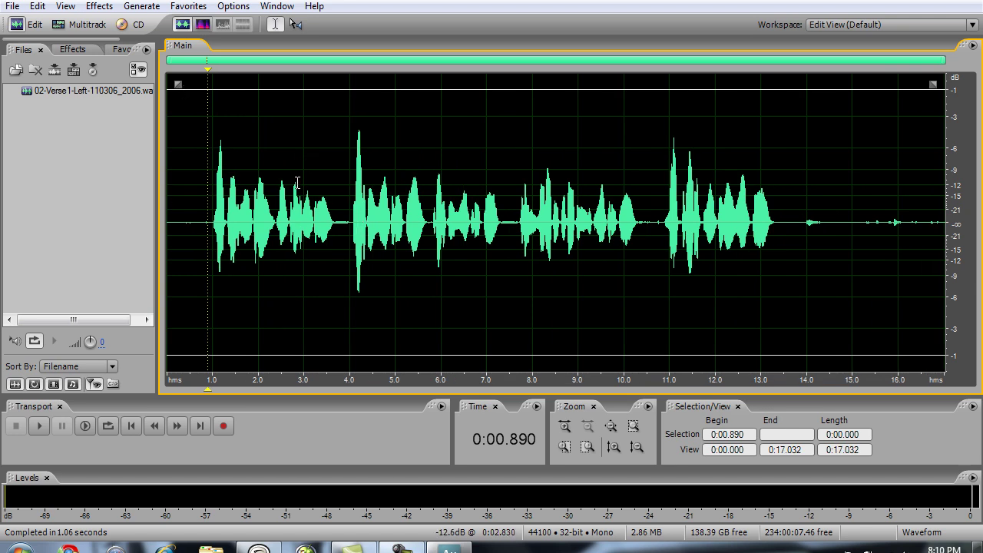
# Play the filtered recording from 0:00.890 through the end of the last phrase.
pyautogui.press('space')
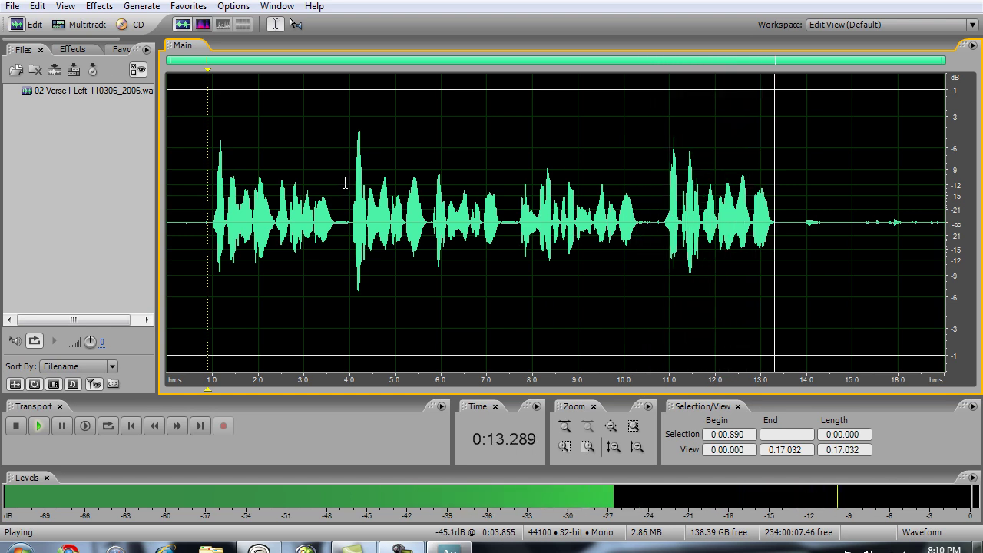
pyautogui.press('space')
# Inspect the onset of the first word and select the lead-in from the start to 0:01.037 to review its editing options.
pyautogui.scroll(4, 308, 248)
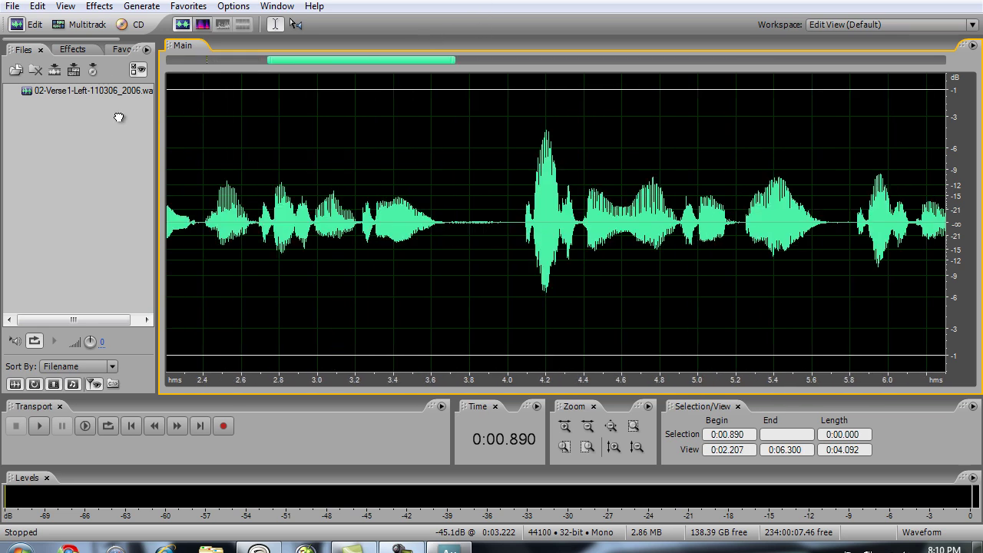
pyautogui.moveTo(415, 61); pyautogui.dragTo(315, 61)
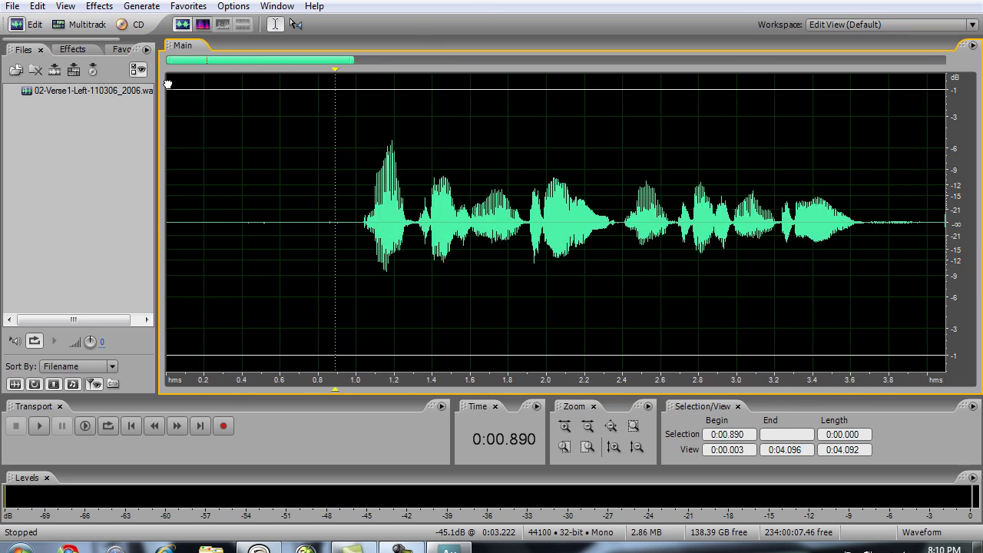
pyautogui.click(364, 244)
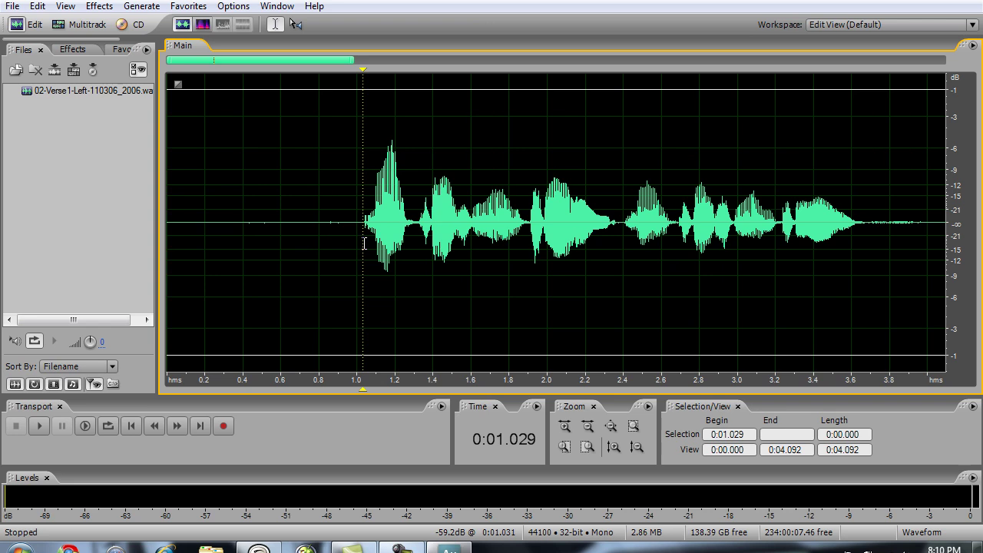
pyautogui.scroll(5, 366, 246)
pyautogui.scroll(-6, 366, 246)
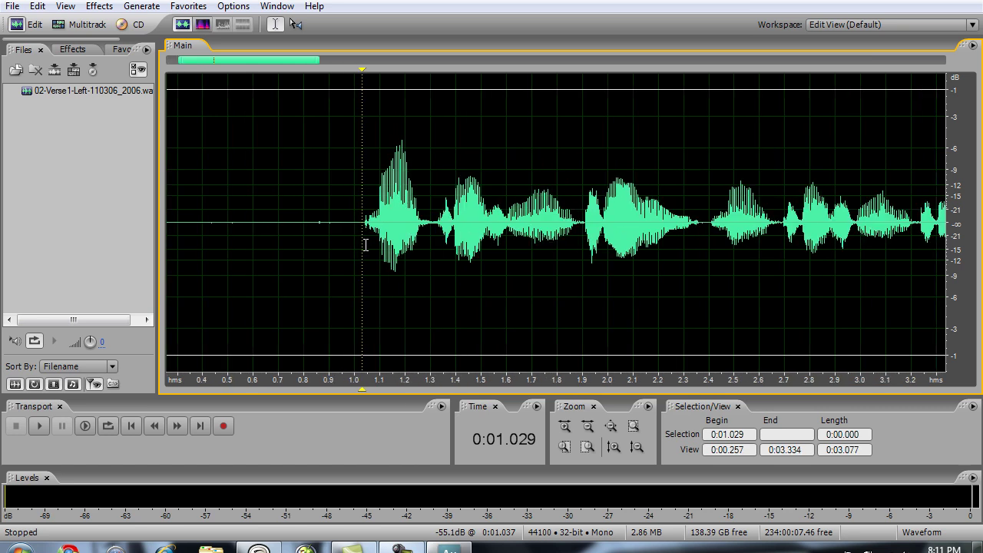
pyautogui.moveTo(365, 244); pyautogui.dragTo(1, 258)
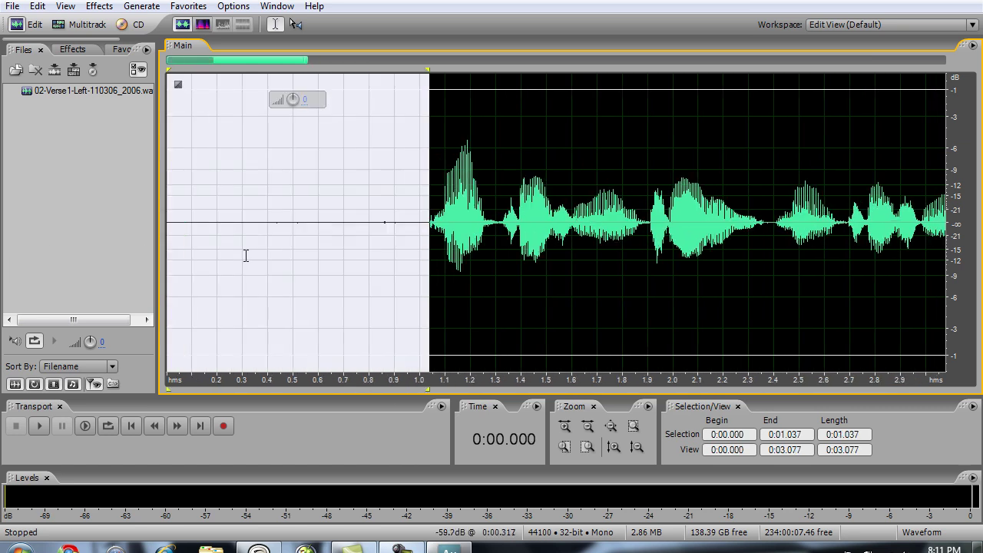
pyautogui.rightClick(295, 253)
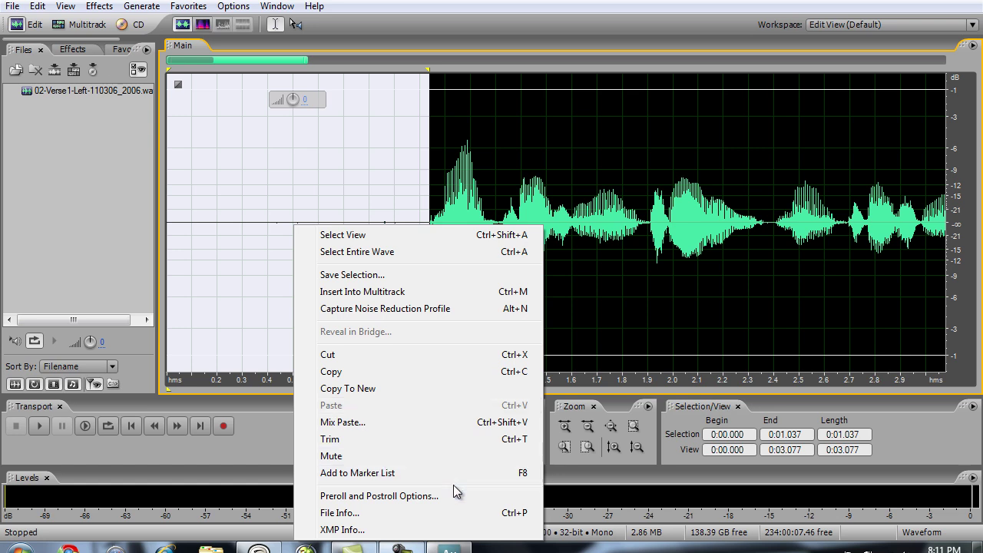
pyautogui.click(245, 340)
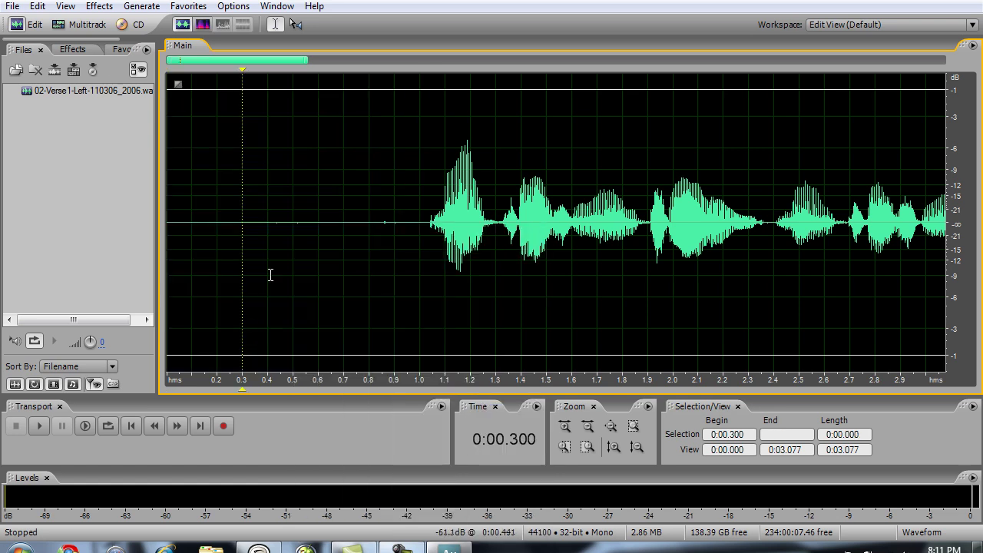
# Apply the Click/Pop Eliminator to the stretch from the start to 0:03.077, using the Hiss + Lots of Clicks preset and automatically found levels.
pyautogui.doubleClick(520, 231)
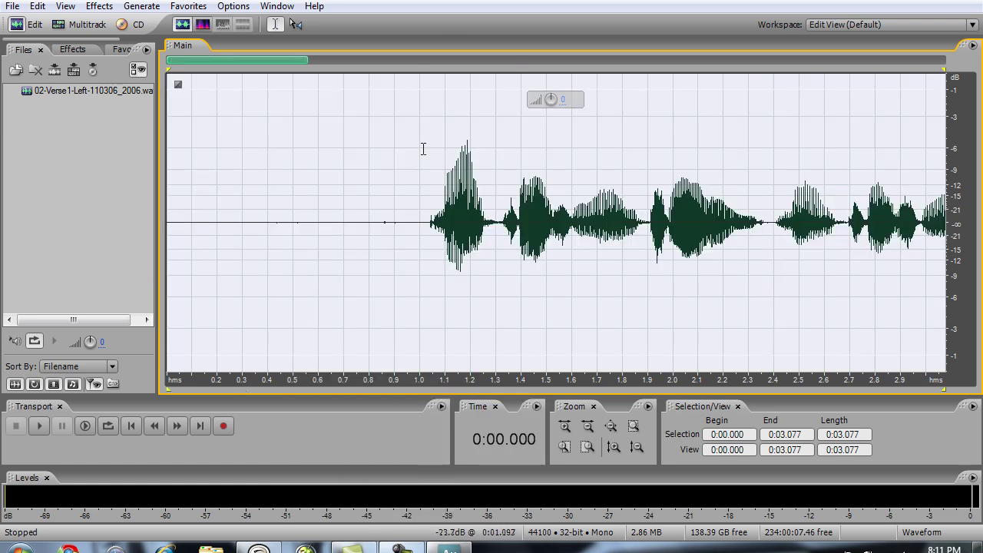
pyautogui.click(100, 6)
pyautogui.moveTo(209, 146)
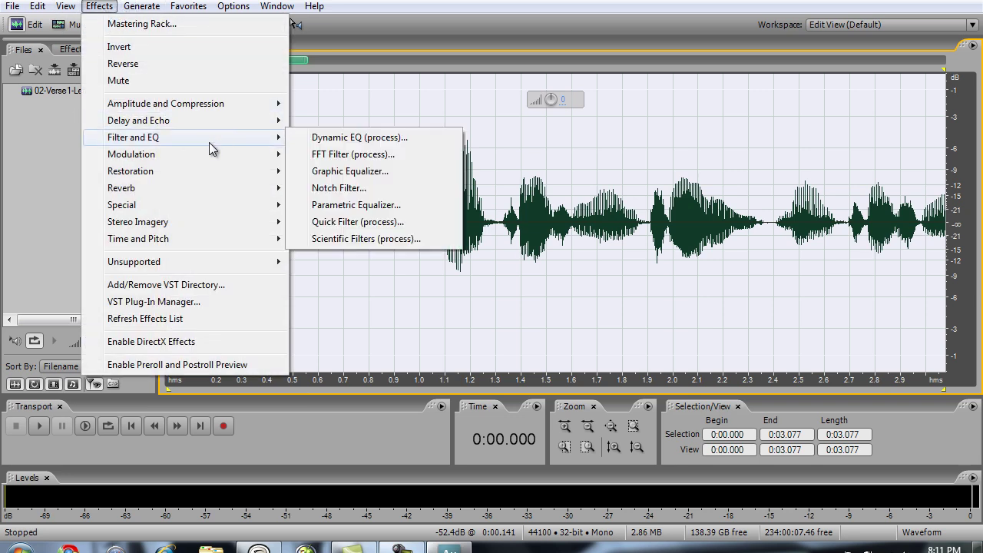
pyautogui.moveTo(213, 169)
pyautogui.click(336, 222)
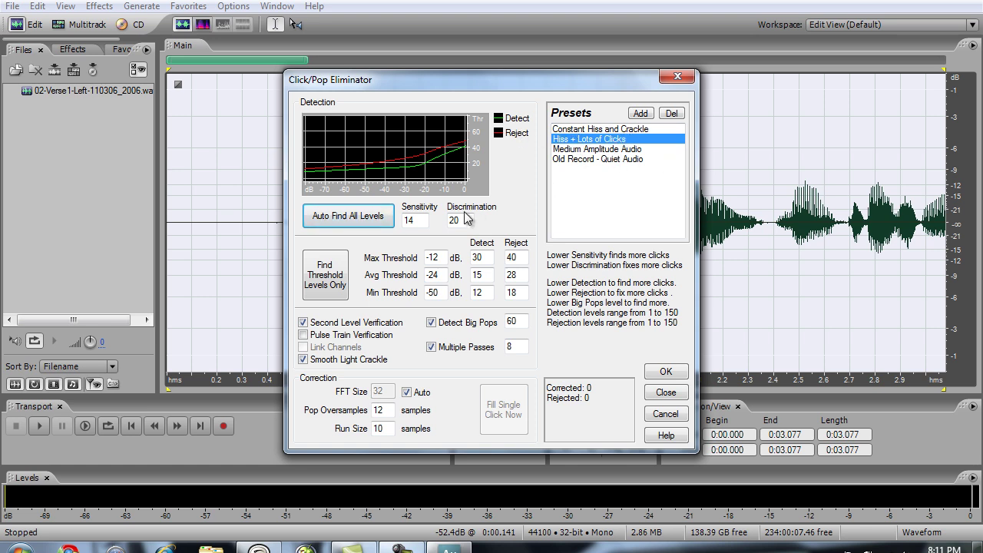
pyautogui.click(374, 218)
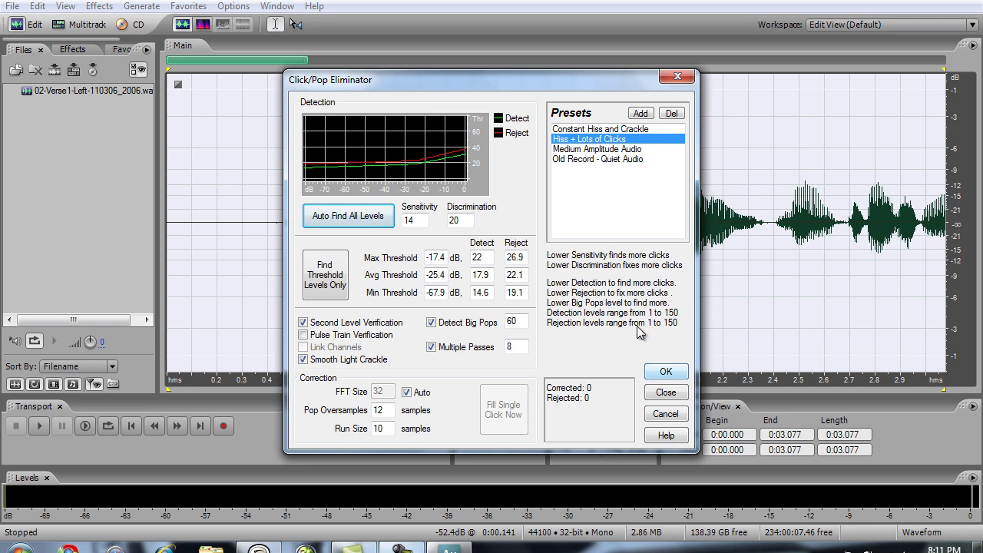
pyautogui.click(666, 372)
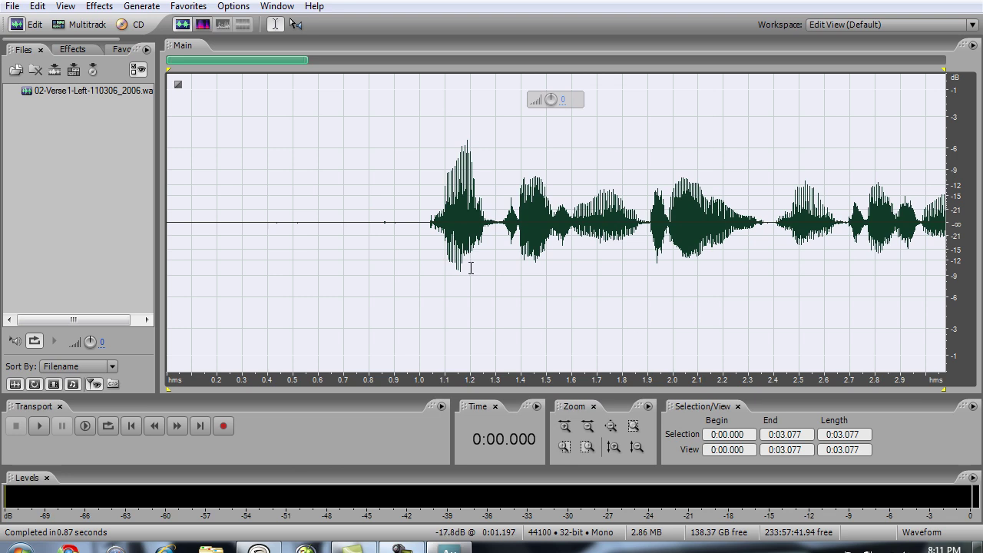
# Play the processed recording from 0:01.100 through the last phrase and return to the full waveform.
pyautogui.click(470, 267)
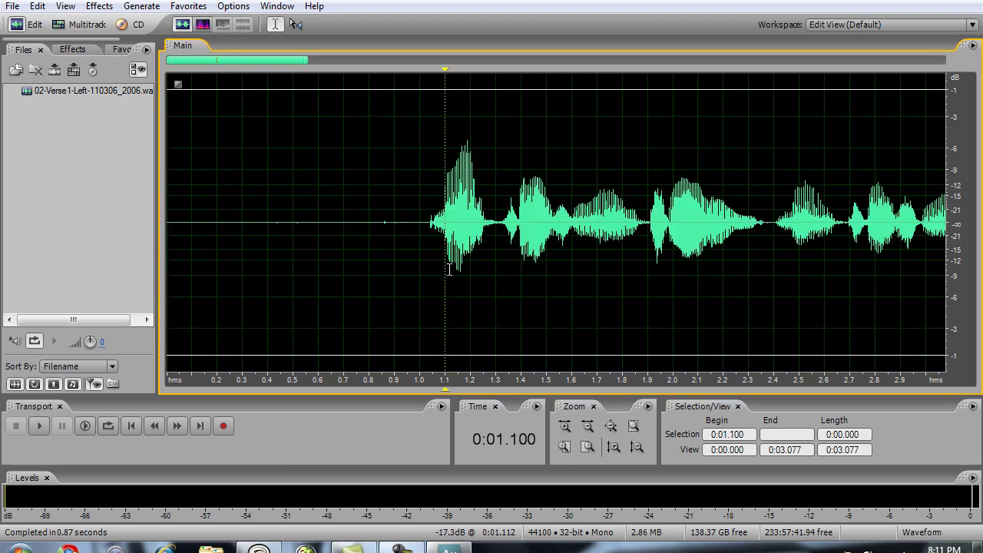
pyautogui.press('space')
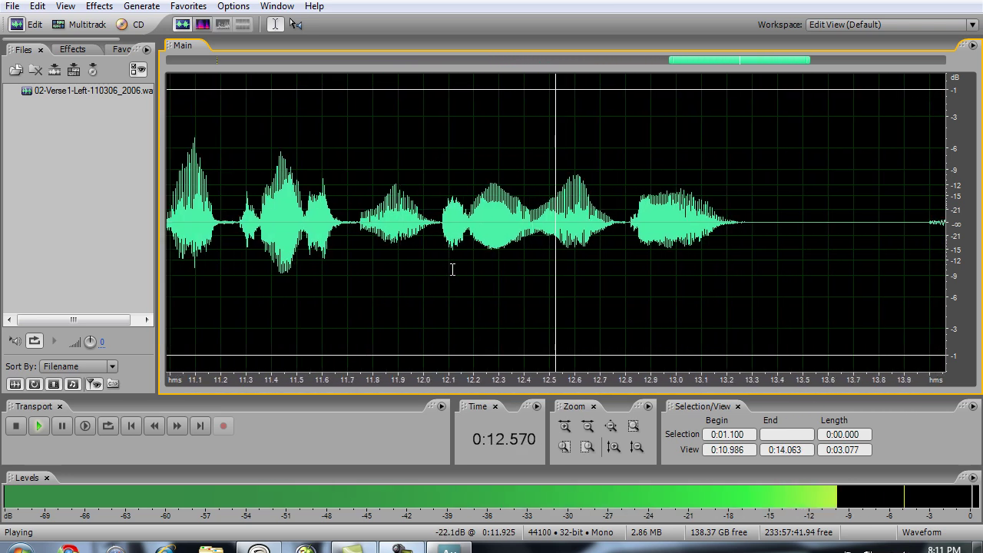
pyautogui.press('space')
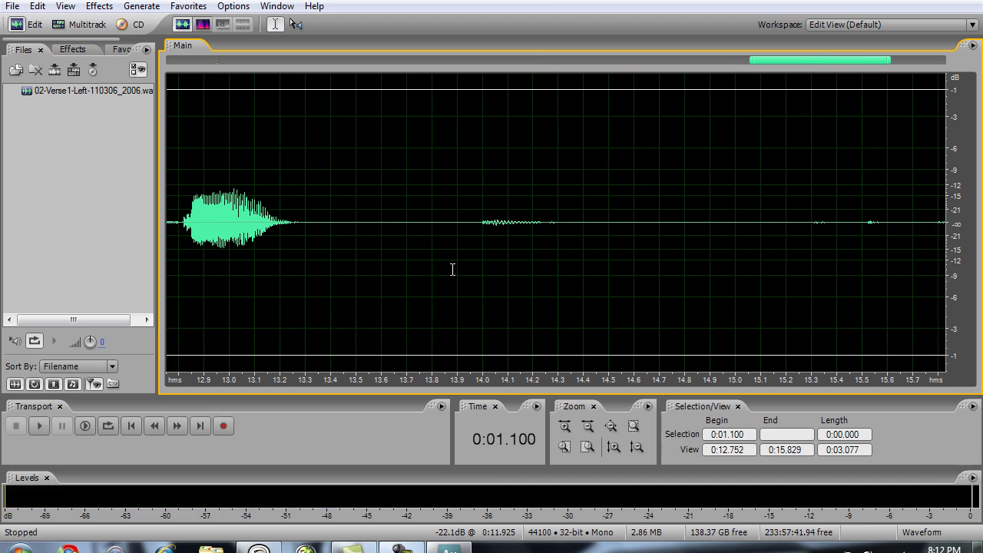
pyautogui.scroll(-5, 456, 273)
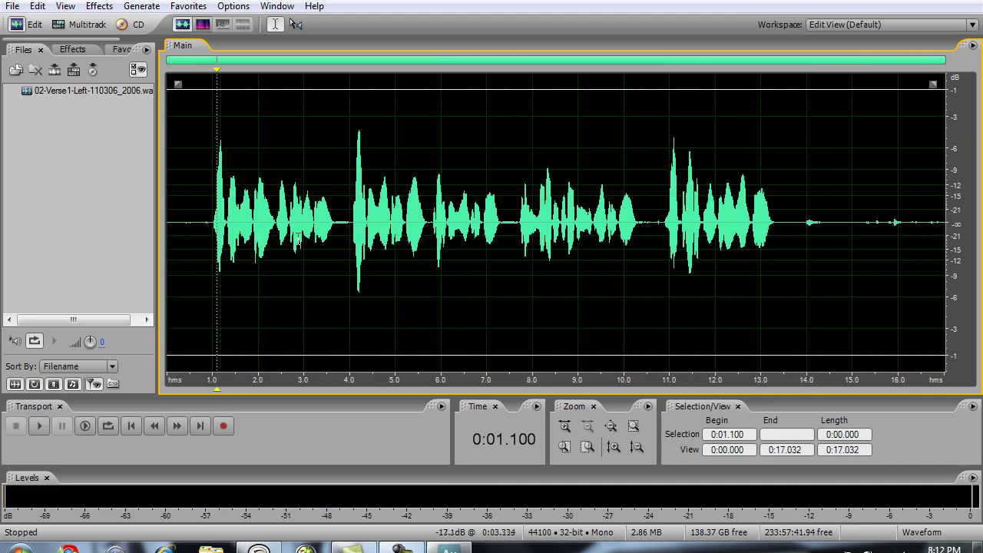
# Mute the lead-in before the first word, from the start to 0:01.033.
pyautogui.scroll(5, 318, 277)
pyautogui.moveTo(346, 67); pyautogui.dragTo(132, 98)
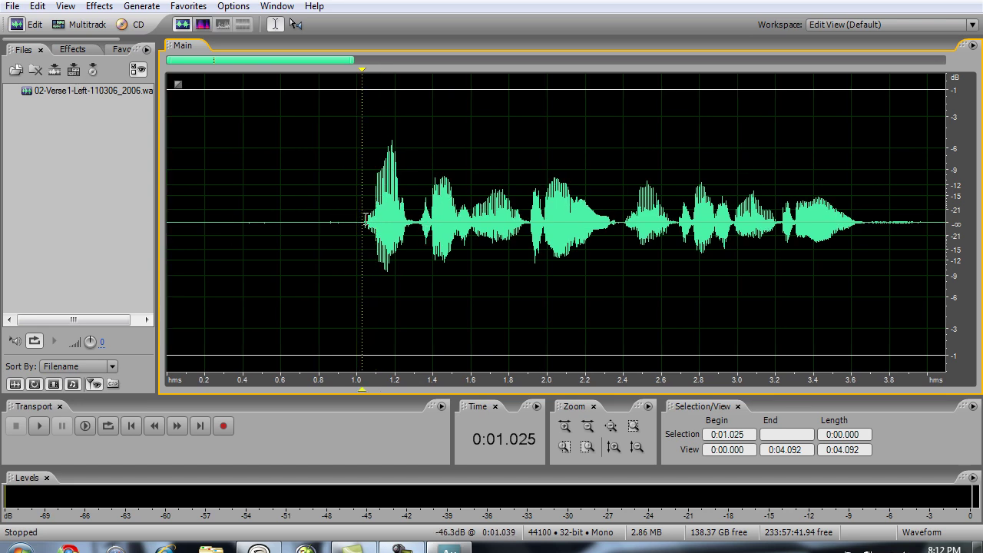
pyautogui.moveTo(418, 238); pyautogui.dragTo(509, 237)
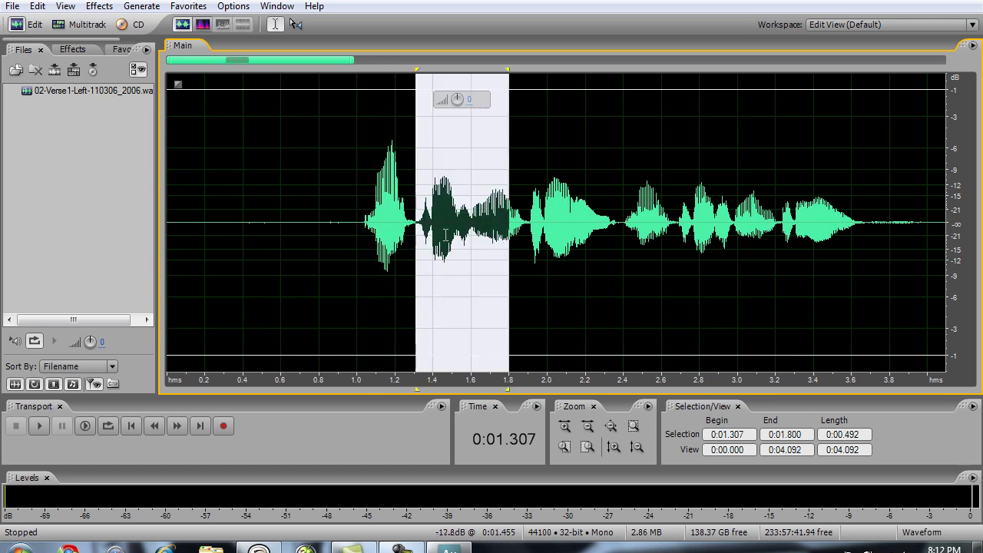
pyautogui.click(360, 229)
pyautogui.moveTo(364, 229); pyautogui.dragTo(150, 228)
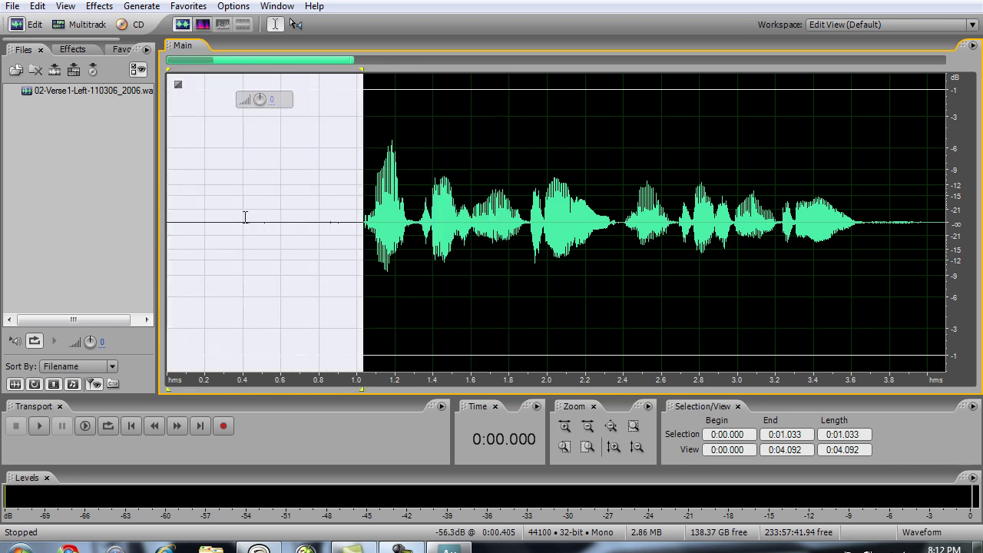
pyautogui.rightClick(245, 218)
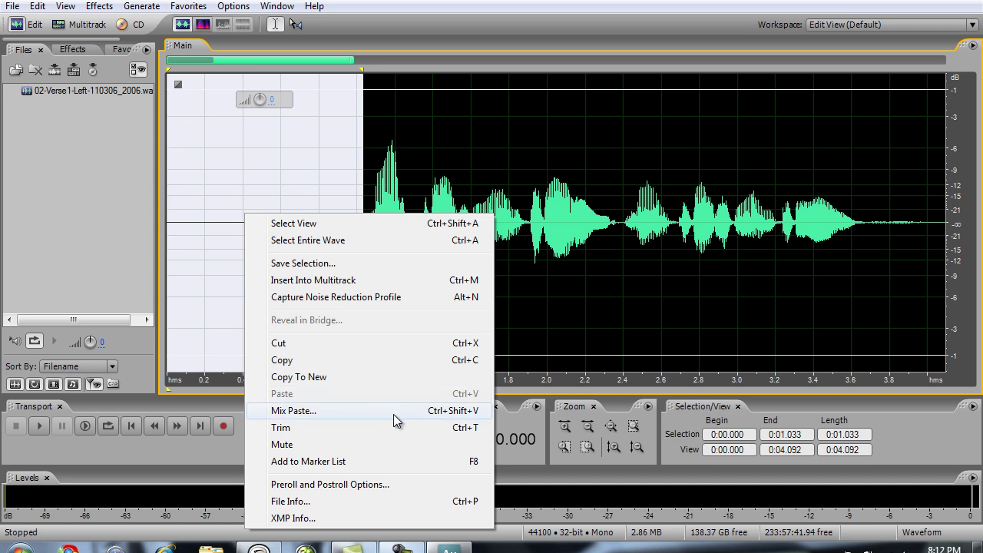
pyautogui.click(402, 444)
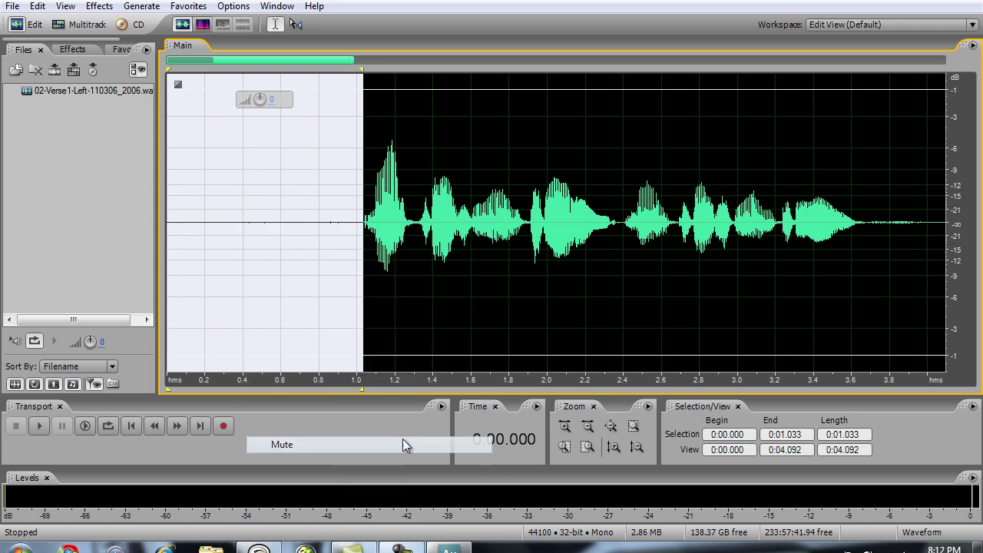
# Listen to the gap after the first phrase and mute it from 0:03.684 to 0:04.074.
pyautogui.scroll(-5, 379, 340)
pyautogui.scroll(5, 418, 309)
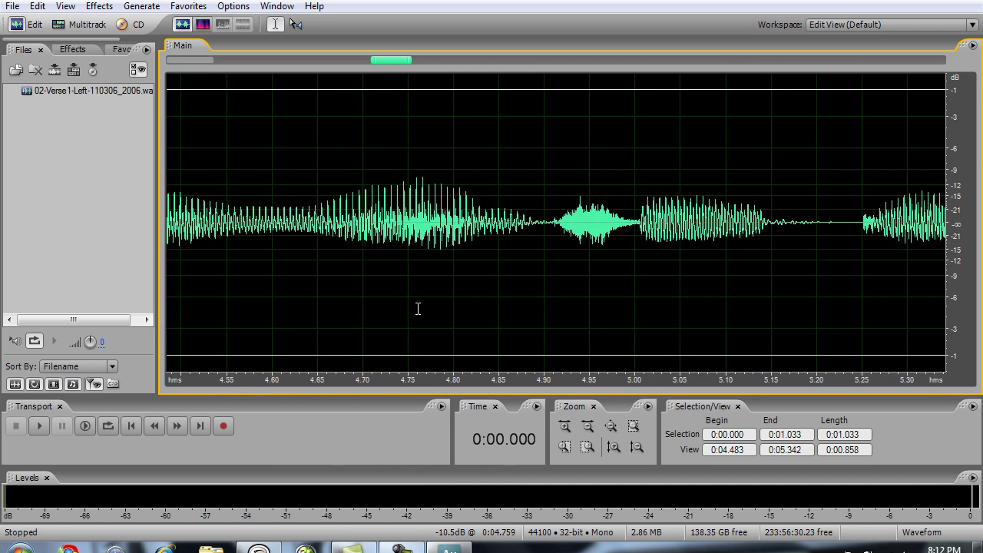
pyautogui.scroll(-1, 418, 309)
pyautogui.moveTo(428, 65); pyautogui.dragTo(384, 69)
pyautogui.click(387, 225)
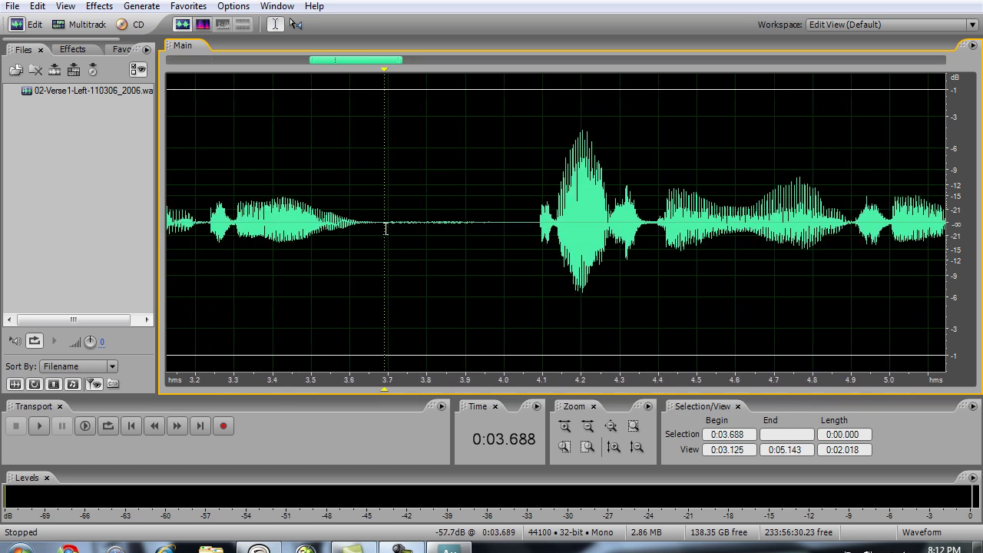
pyautogui.press('space')
pyautogui.press('space')
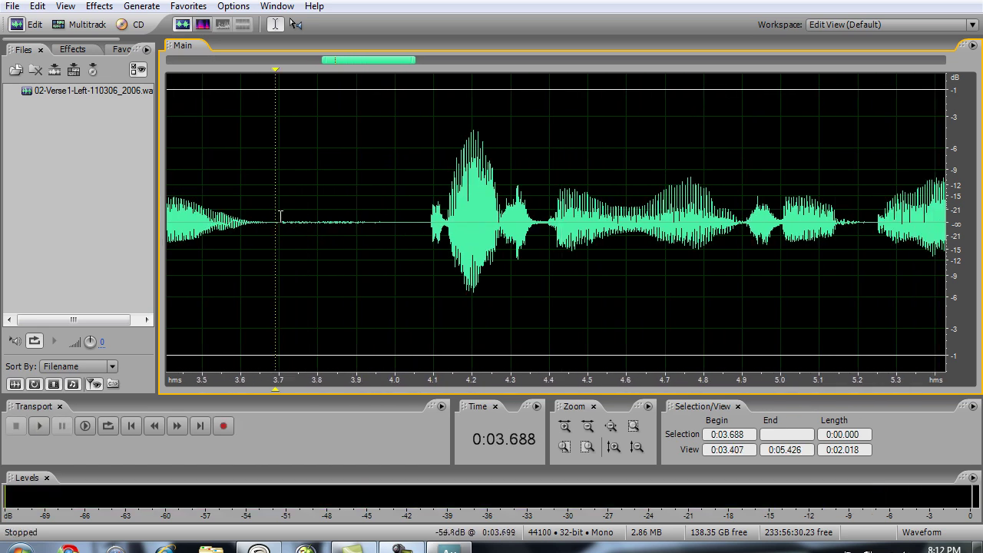
pyautogui.moveTo(274, 222); pyautogui.dragTo(424, 230)
pyautogui.rightClick(400, 226)
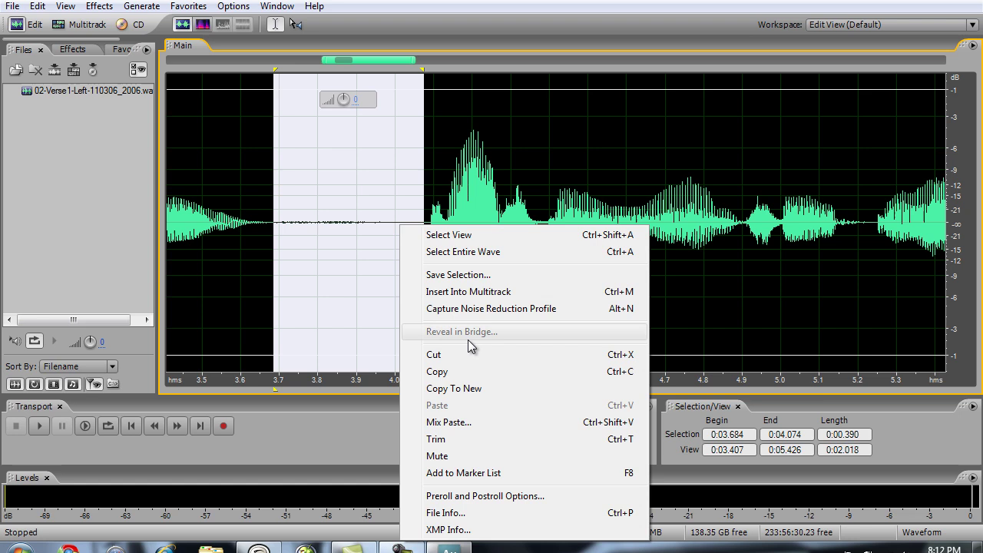
pyautogui.click(468, 457)
# Play the take from 0:02.633 and again from 0:05.636 to check the pauses between words for leftover noise.
pyautogui.moveTo(367, 62); pyautogui.dragTo(319, 75)
pyautogui.moveTo(249, 225); pyautogui.dragTo(264, 226)
pyautogui.scroll(1, 294, 232)
pyautogui.click(295, 233)
pyautogui.press('space')
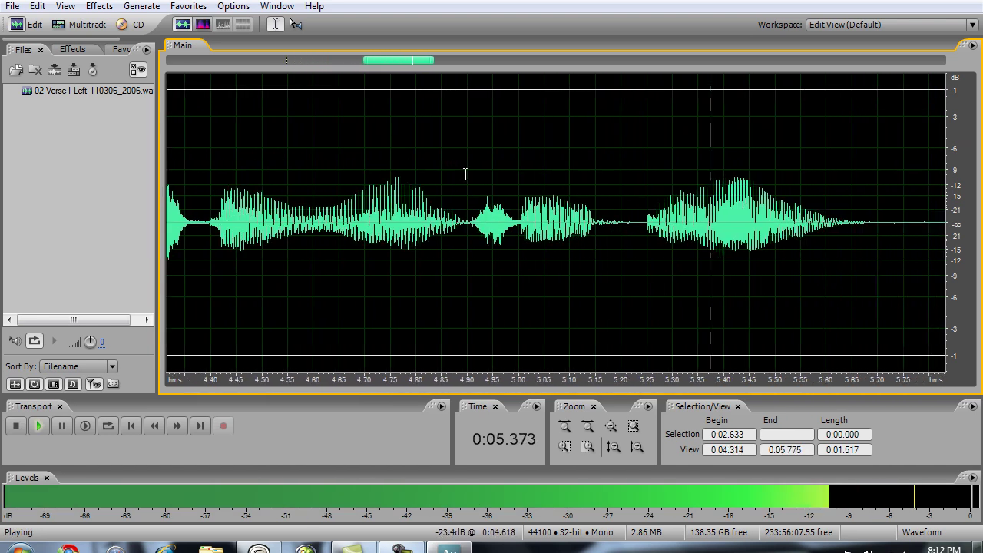
pyautogui.press('space')
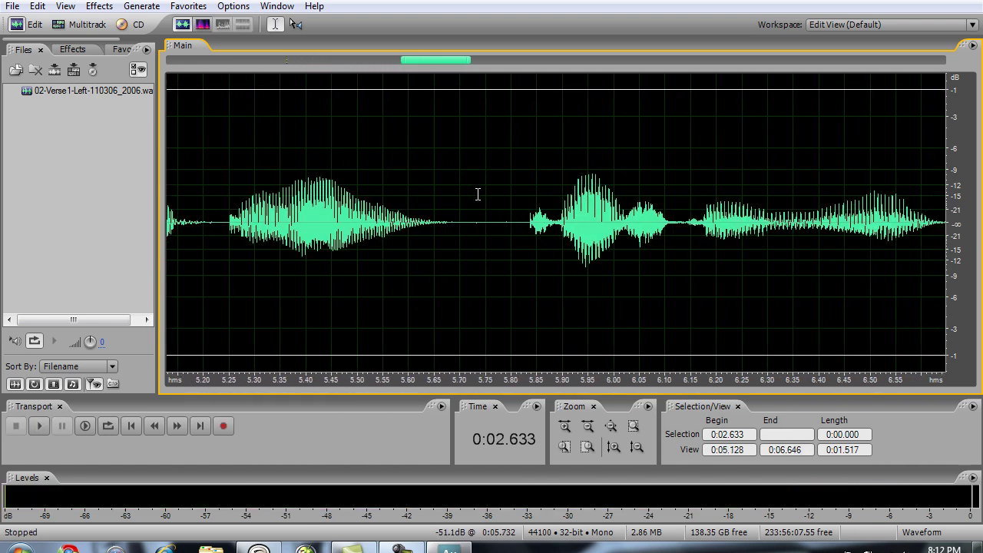
pyautogui.press('space')
pyautogui.press('space')
pyautogui.press('space')
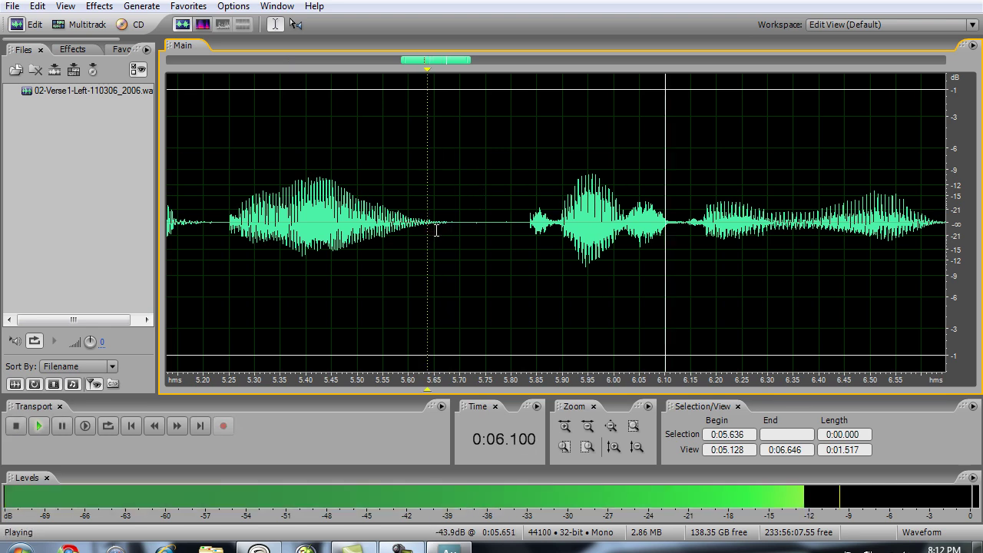
pyautogui.press('space')
# Mute the noisy pause between phrases from 0:07.300 to 0:07.718.
pyautogui.moveTo(526, 63); pyautogui.dragTo(492, 64)
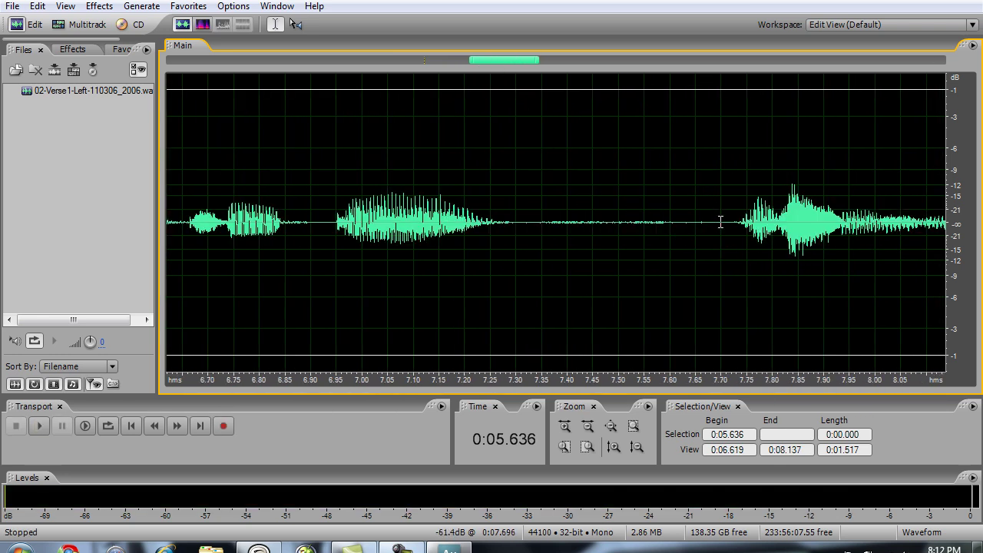
pyautogui.moveTo(732, 221); pyautogui.dragTo(520, 213)
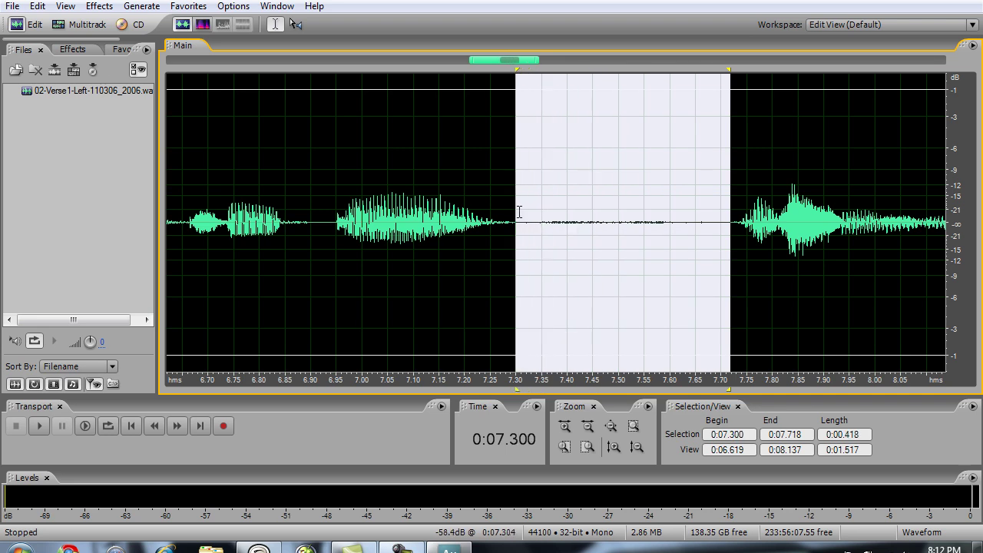
pyautogui.rightClick(563, 223)
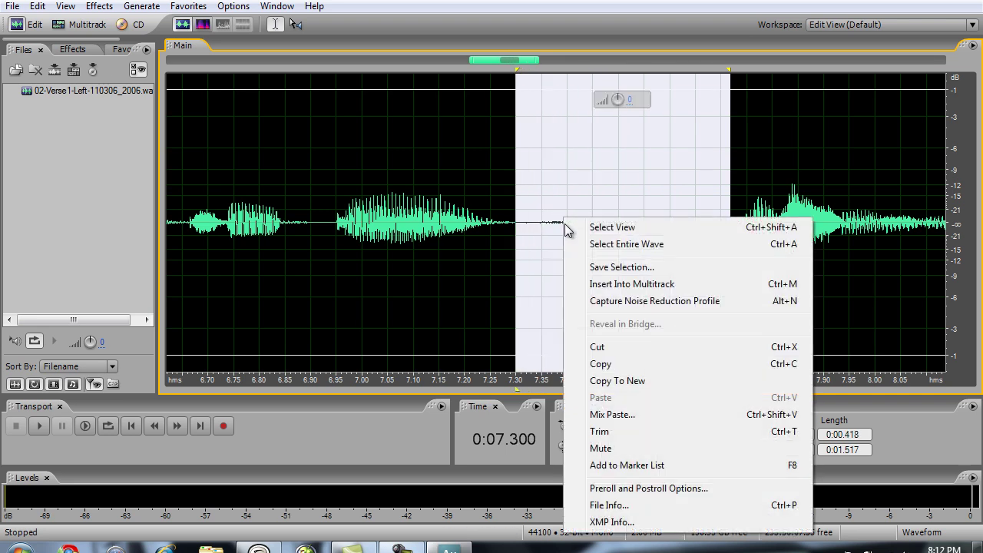
pyautogui.click(632, 442)
# Play the phrase from 0:07.650 and mute the pause that follows it, from 0:10.283 to 0:10.891.
pyautogui.moveTo(518, 60); pyautogui.dragTo(563, 70)
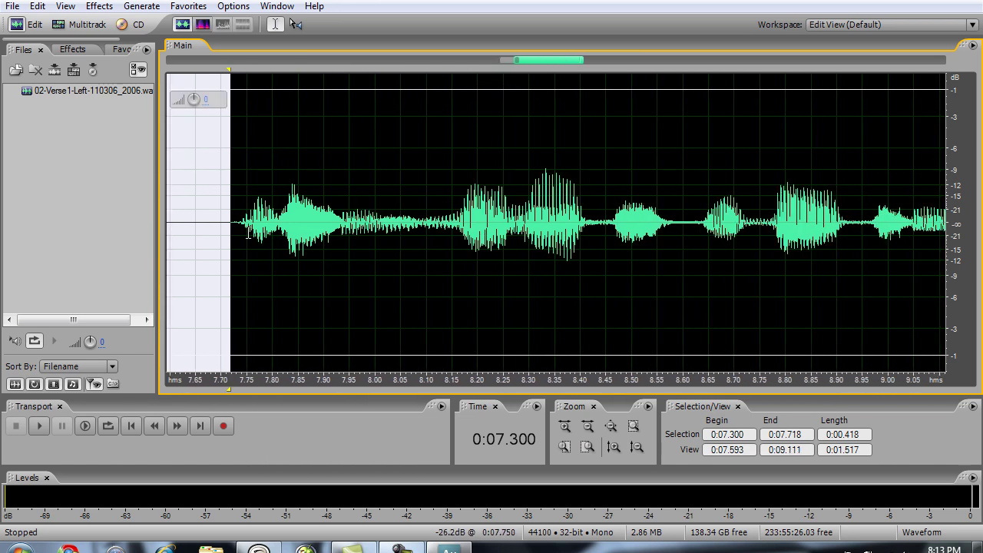
pyautogui.click(197, 229)
pyautogui.press('space')
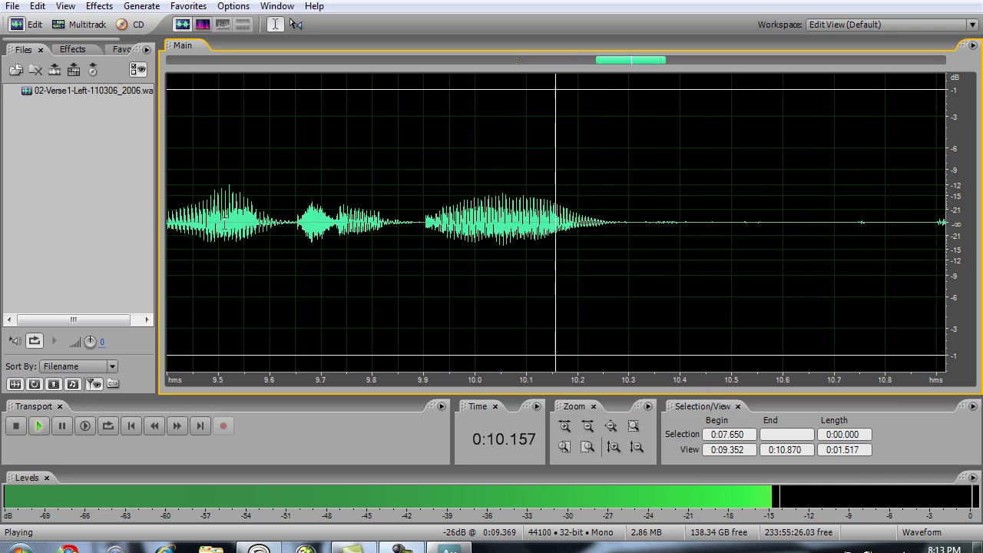
pyautogui.press('space')
pyautogui.moveTo(704, 61); pyautogui.dragTo(674, 62)
pyautogui.moveTo(408, 222); pyautogui.dragTo(716, 208)
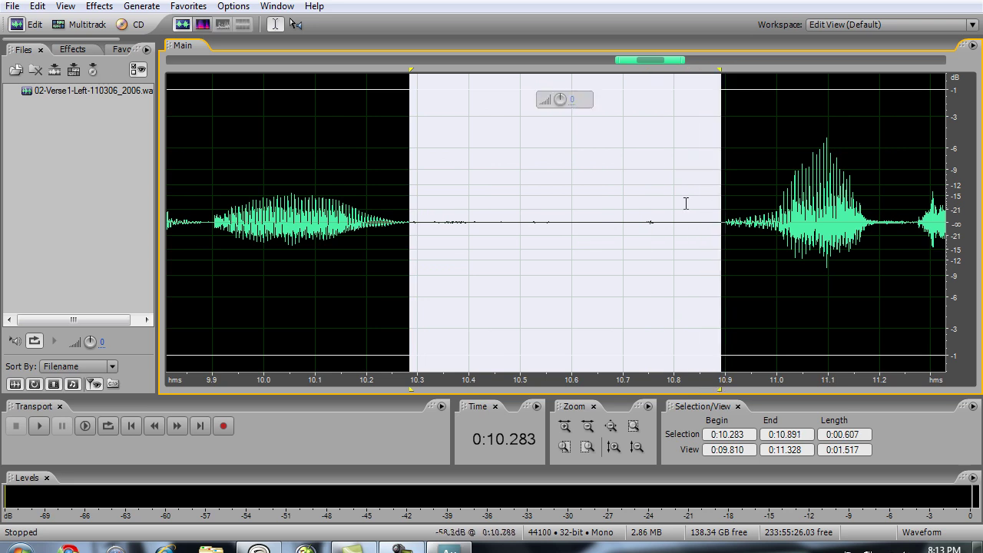
pyautogui.rightClick(612, 198)
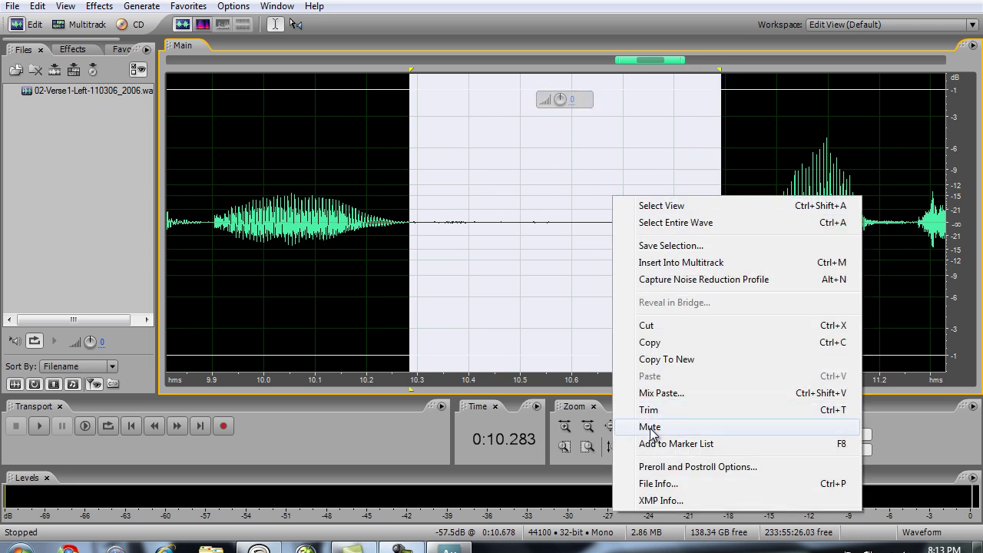
pyautogui.click(651, 427)
# Check the soft onset of the last phrase and play it from 0:11.000 to its end.
pyautogui.moveTo(659, 60); pyautogui.dragTo(689, 65)
pyautogui.click(462, 248)
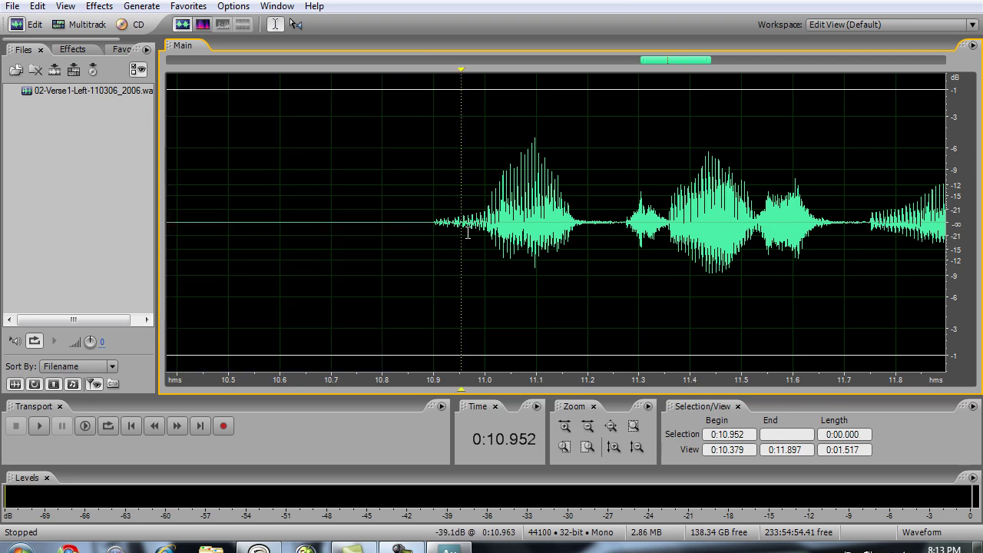
pyautogui.moveTo(442, 230); pyautogui.dragTo(498, 234)
pyautogui.press('space')
pyautogui.click(485, 234)
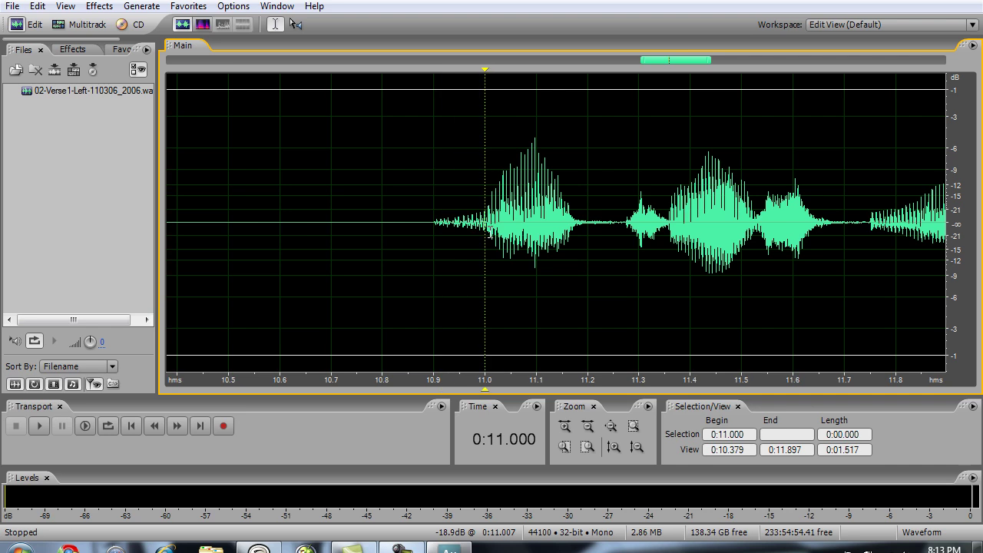
pyautogui.press('space')
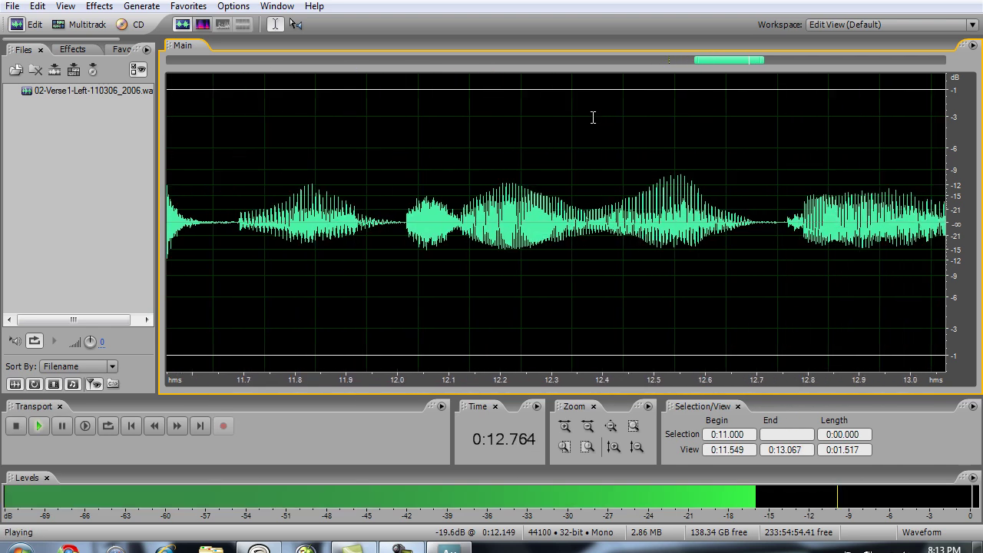
pyautogui.press('space')
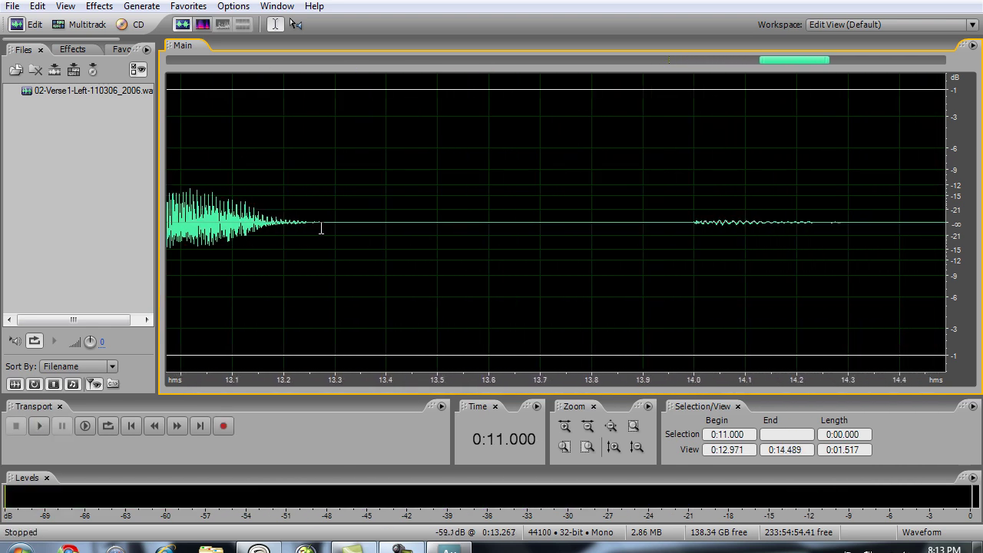
# Mute the tail after the last word, from 0:13.251 to the end of the recording.
pyautogui.moveTo(313, 226); pyautogui.dragTo(982, 223)
pyautogui.rightClick(649, 161)
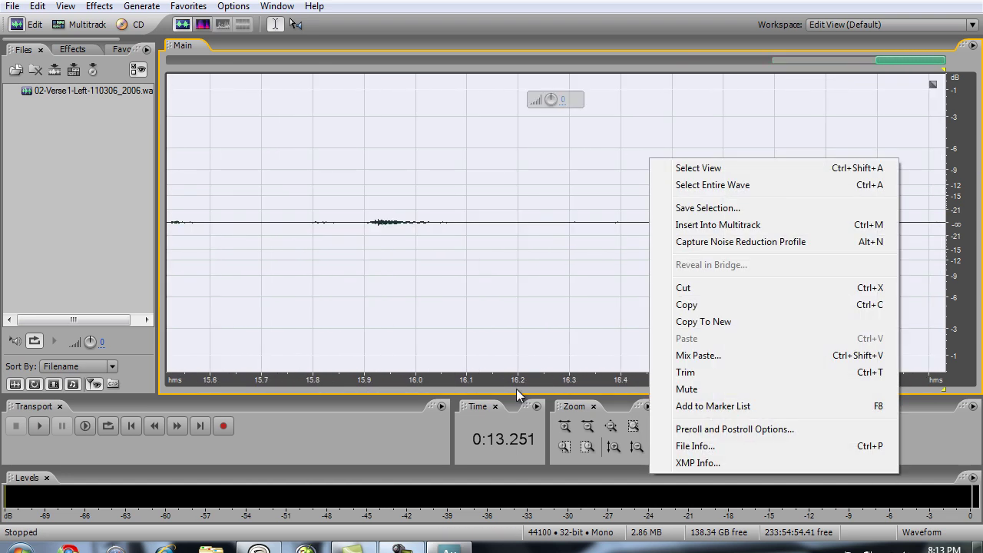
pyautogui.click(686, 390)
# Show the full waveform and play the cleaned take from 0:00.537 to review the muted gaps.
pyautogui.scroll(-10, 395, 214)
pyautogui.scroll(-2, 394, 215)
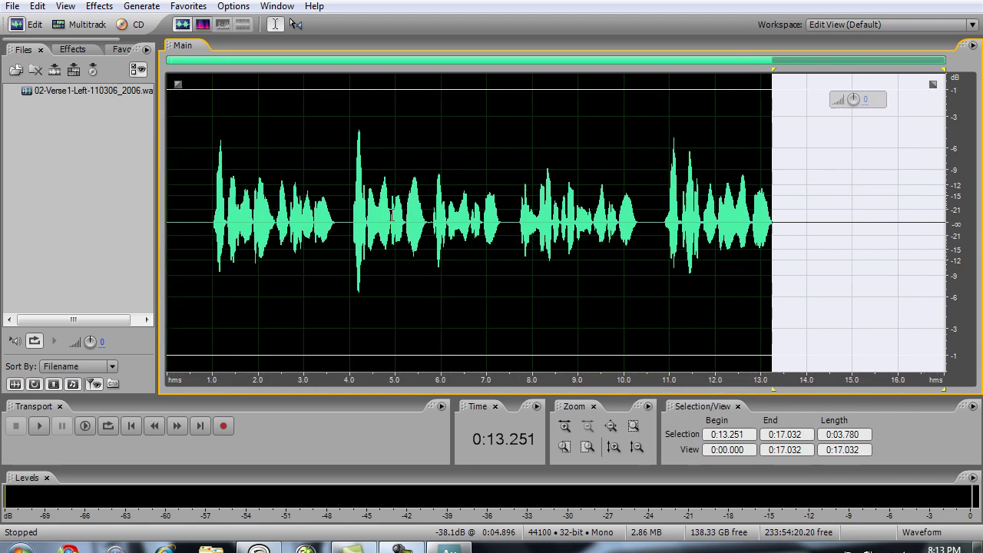
pyautogui.click(192, 224)
pyautogui.press('space')
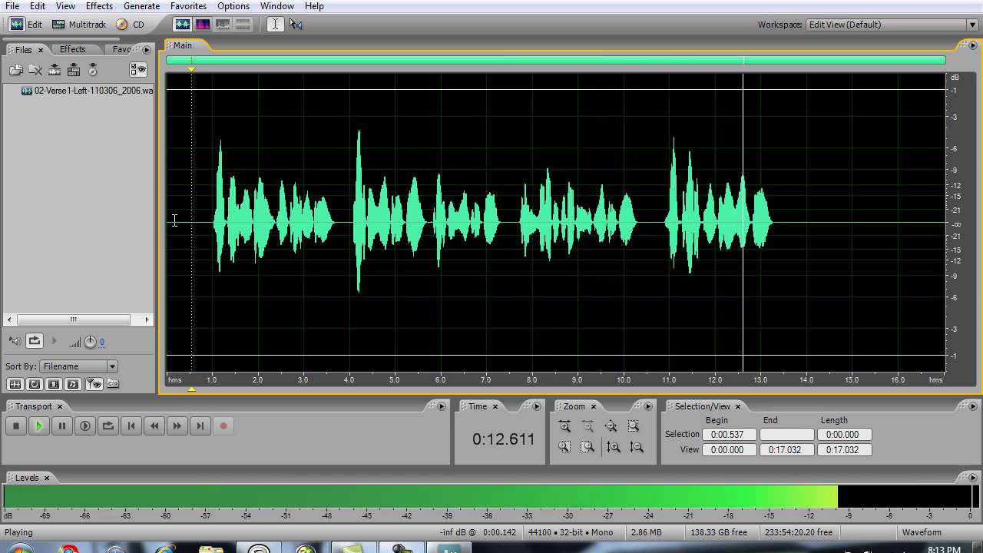
# Stop playback and apply Dynamics Processing with the Rap Presence preset to the entire wave.
pyautogui.press('space')
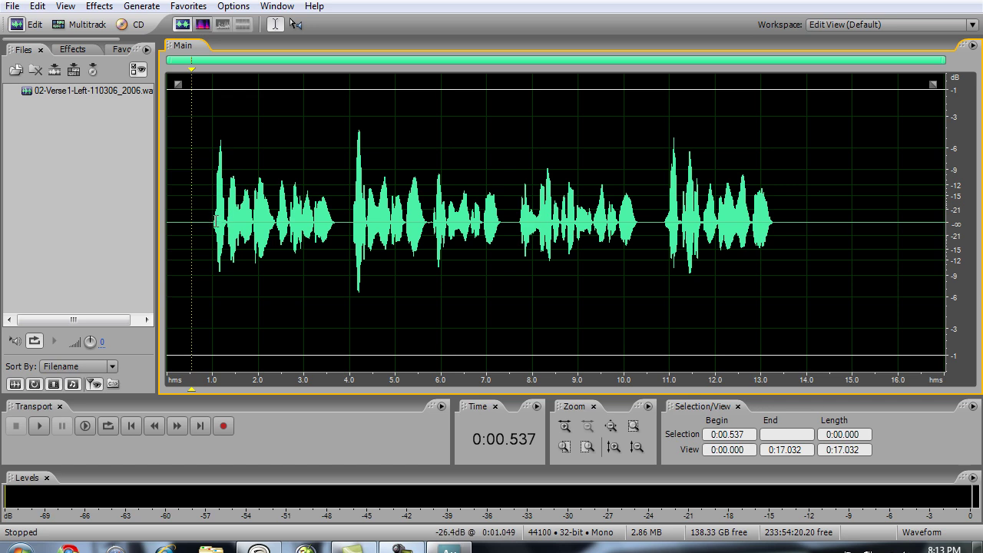
pyautogui.doubleClick(216, 222)
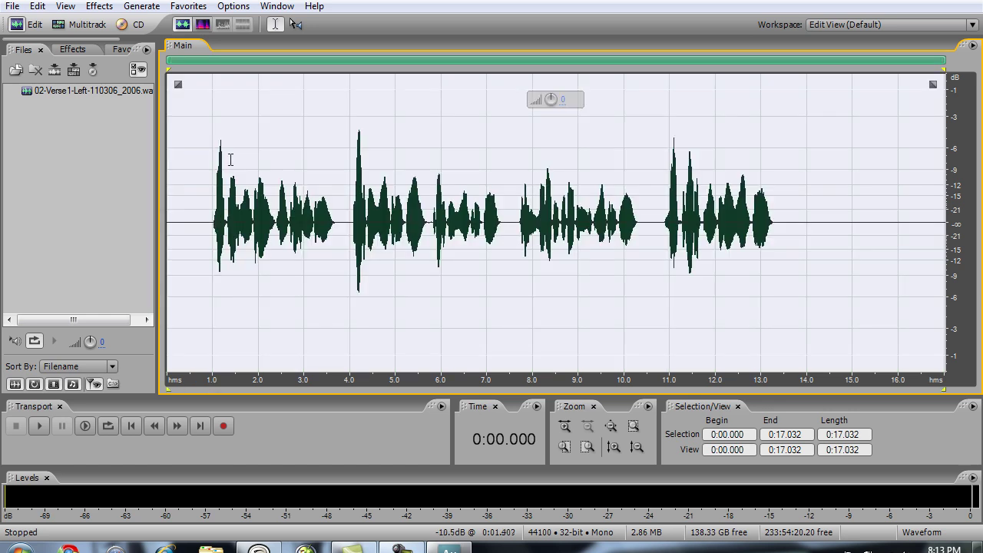
pyautogui.click(107, 7)
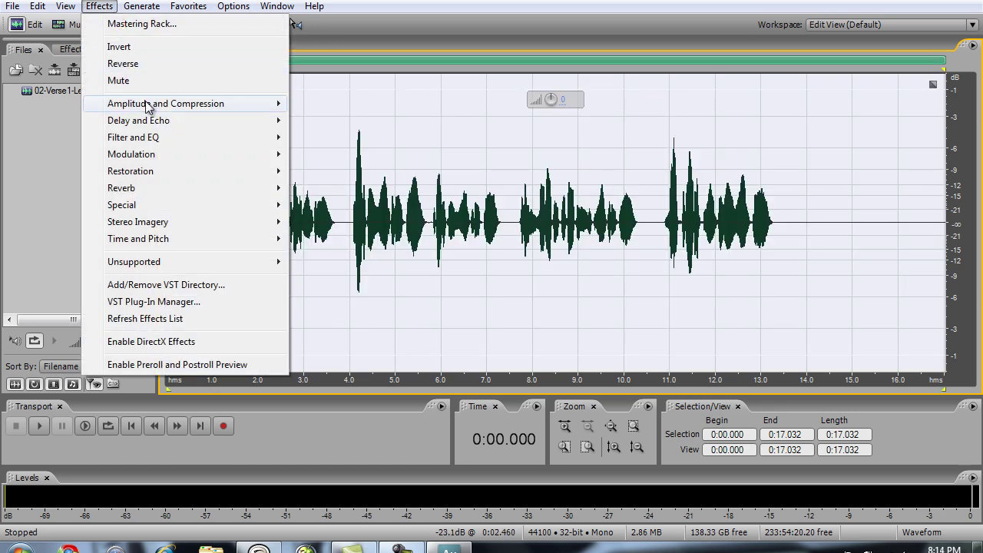
pyautogui.moveTo(182, 108)
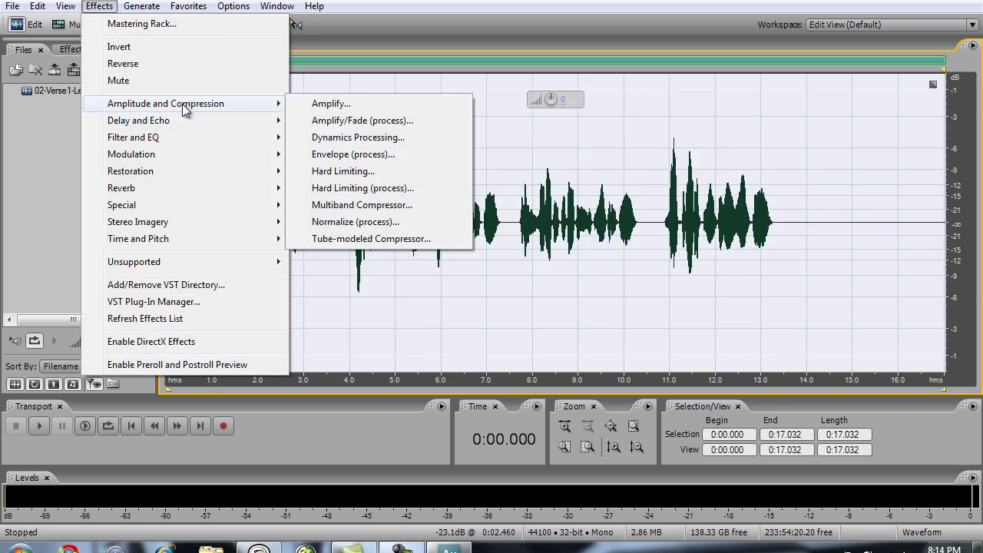
pyautogui.click(329, 136)
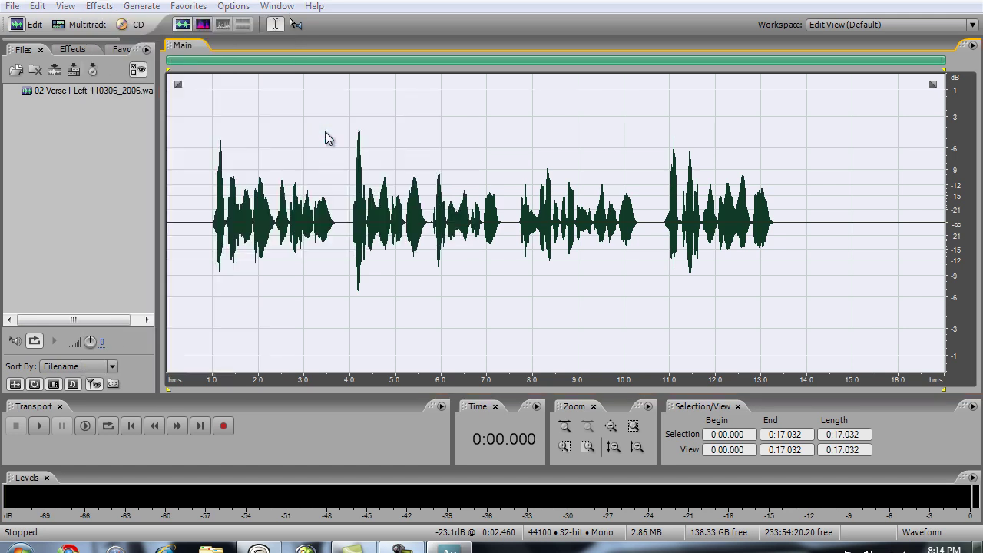
pyautogui.click(481, 48)
pyautogui.scroll(-6, 469, 128)
pyautogui.scroll(-2, 470, 132)
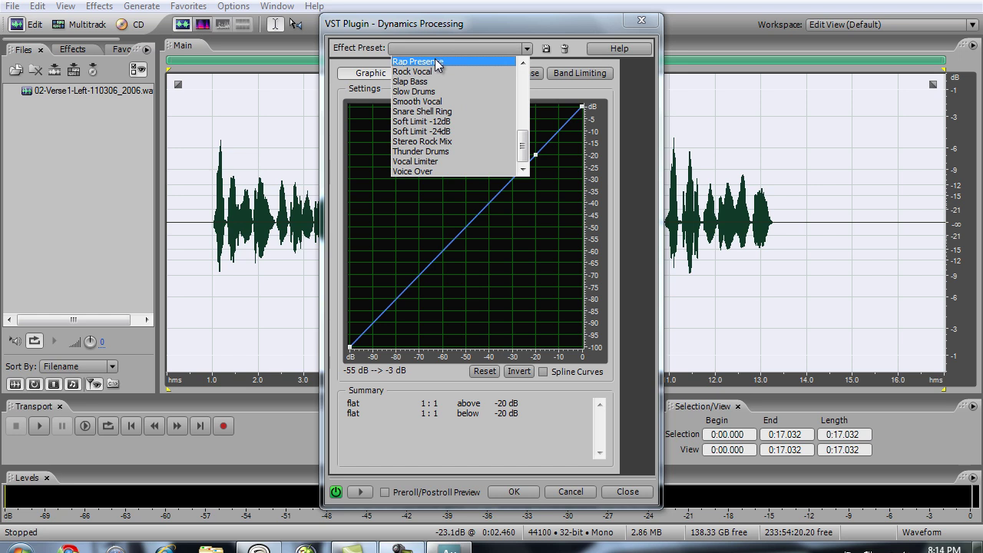
pyautogui.click(440, 61)
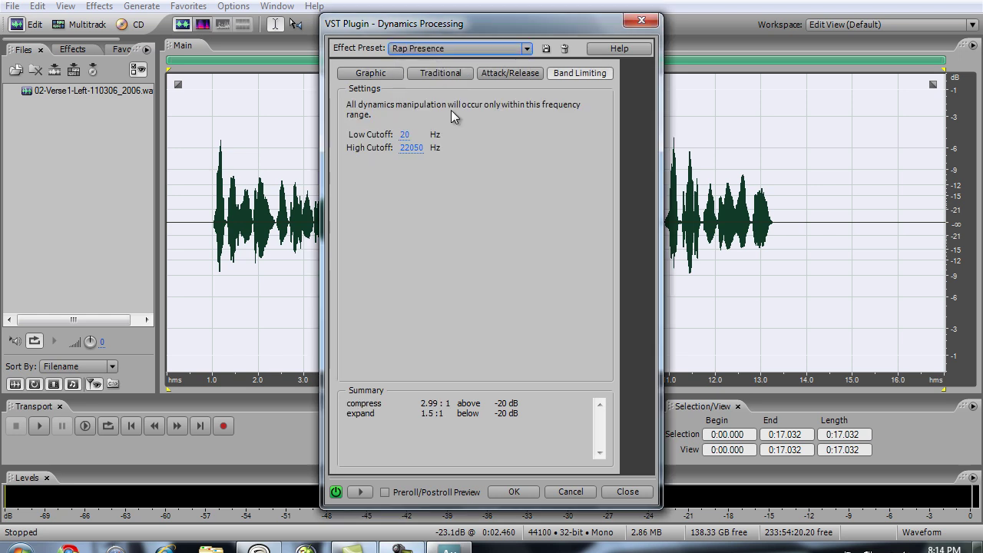
pyautogui.click(514, 491)
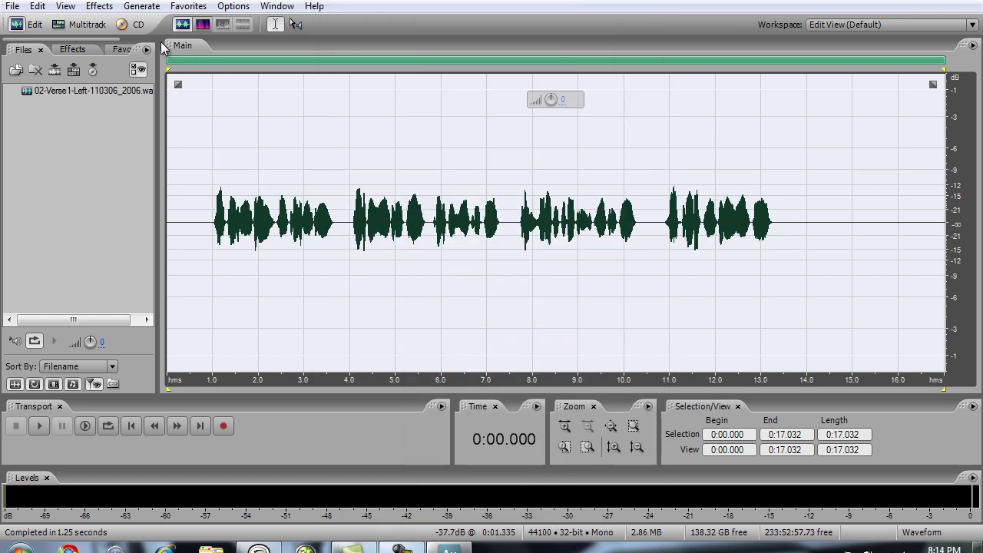
# Open Studio Reverb for the whole vocal, choose the Great Hall preset and preview it.
pyautogui.click(99, 6)
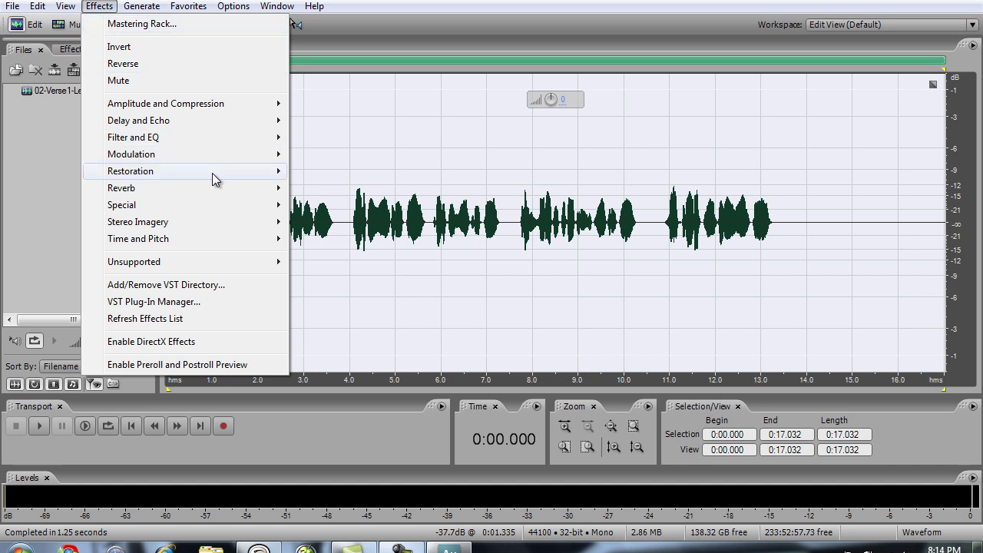
pyautogui.moveTo(223, 188)
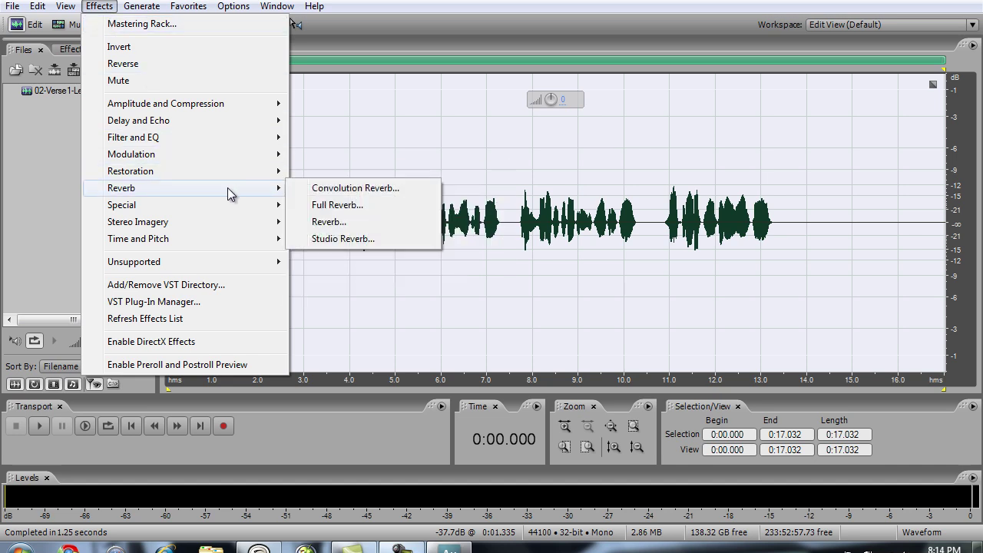
pyautogui.click(335, 239)
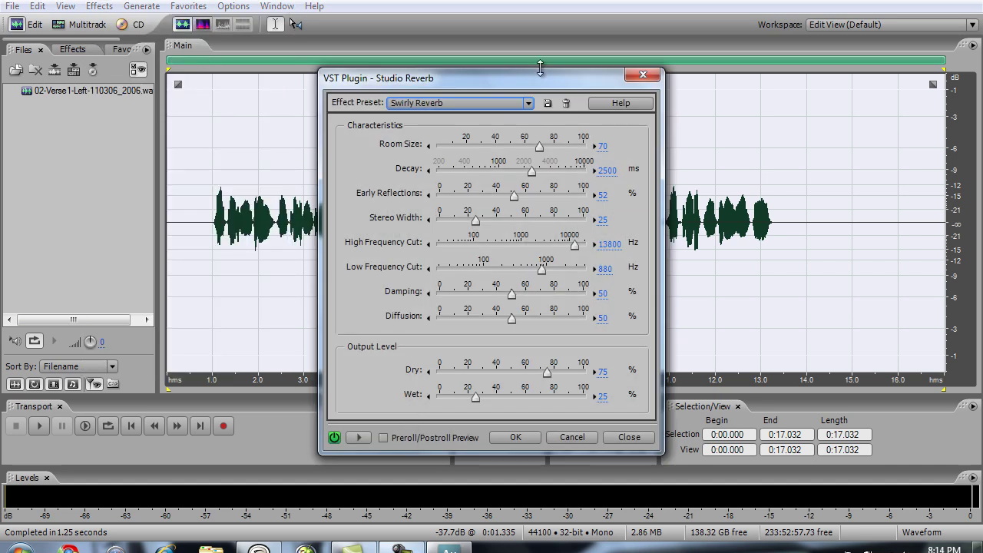
pyautogui.click(492, 103)
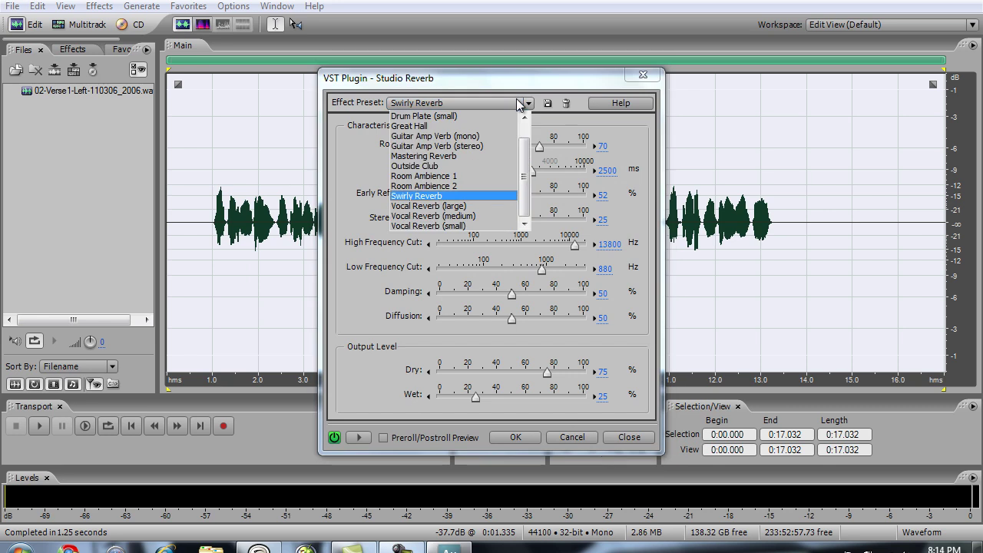
pyautogui.click(442, 156)
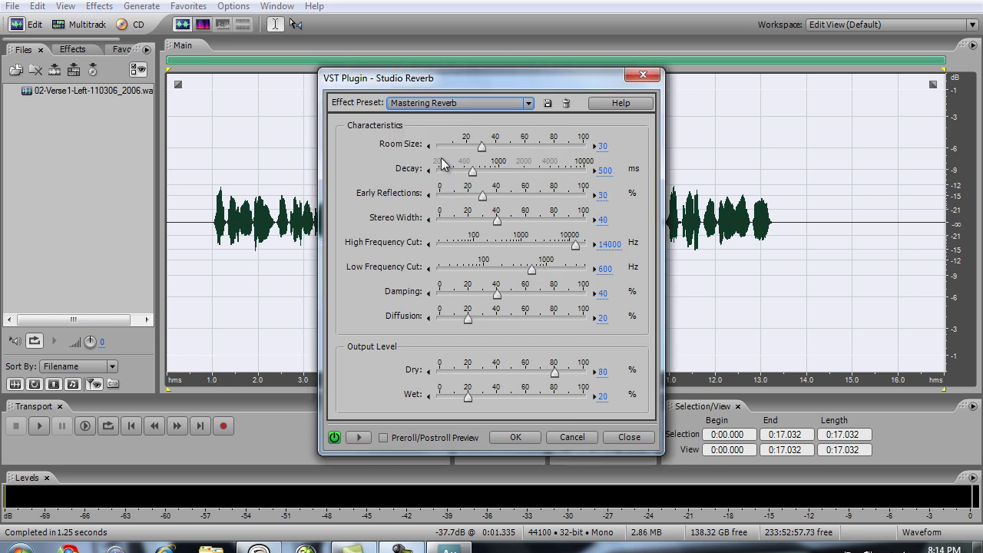
pyautogui.click(431, 108)
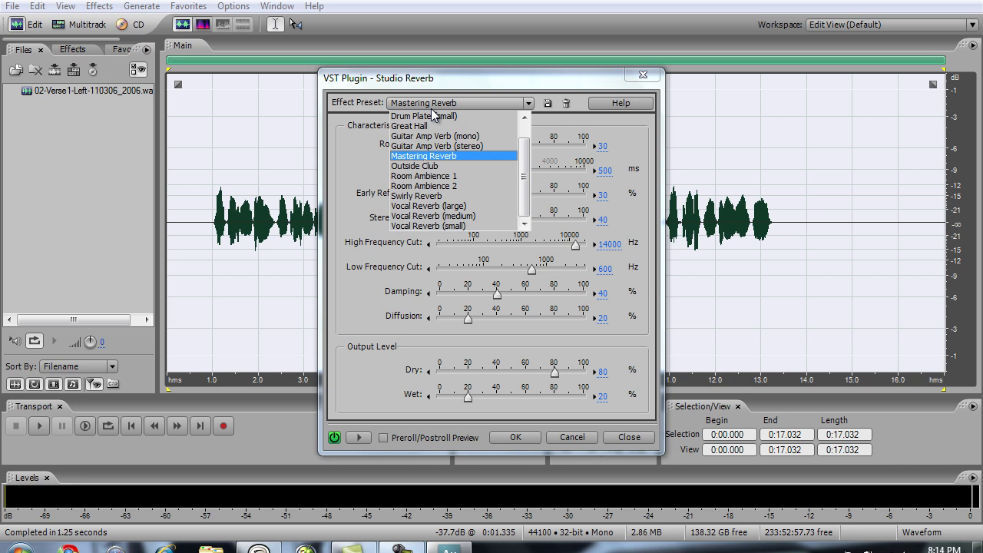
pyautogui.click(442, 126)
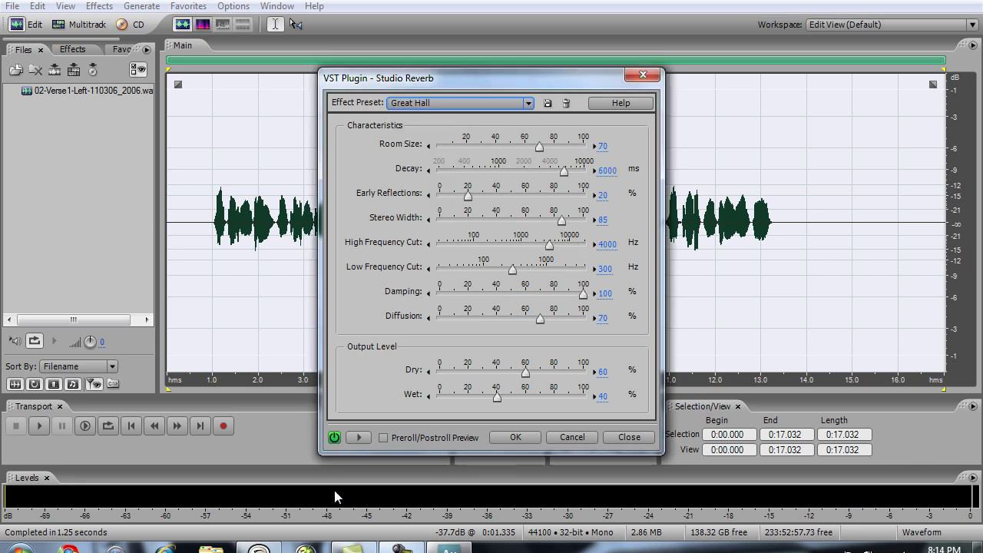
pyautogui.click(357, 444)
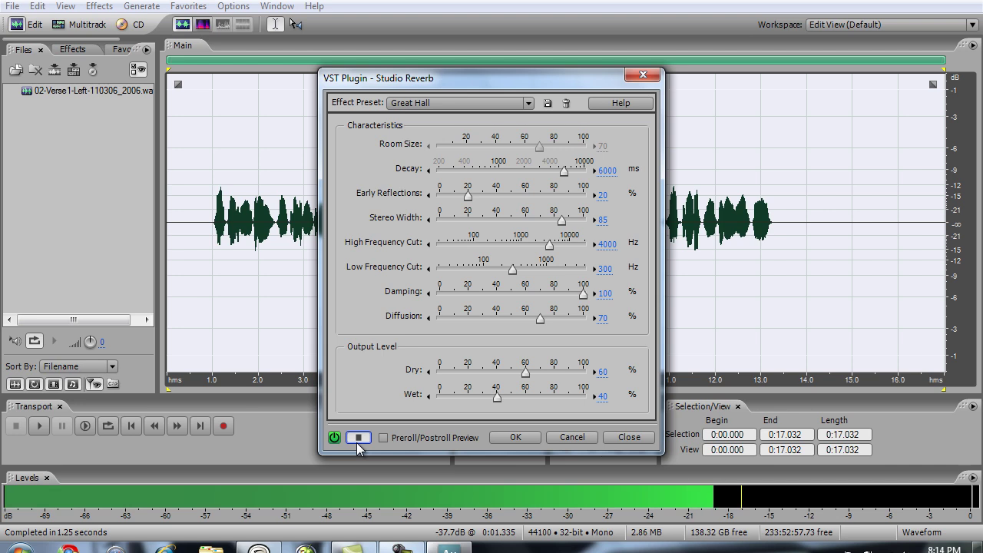
# Switch Studio Reverb to the Mastering Reverb preset and apply it to the entire wave.
pyautogui.click(527, 103)
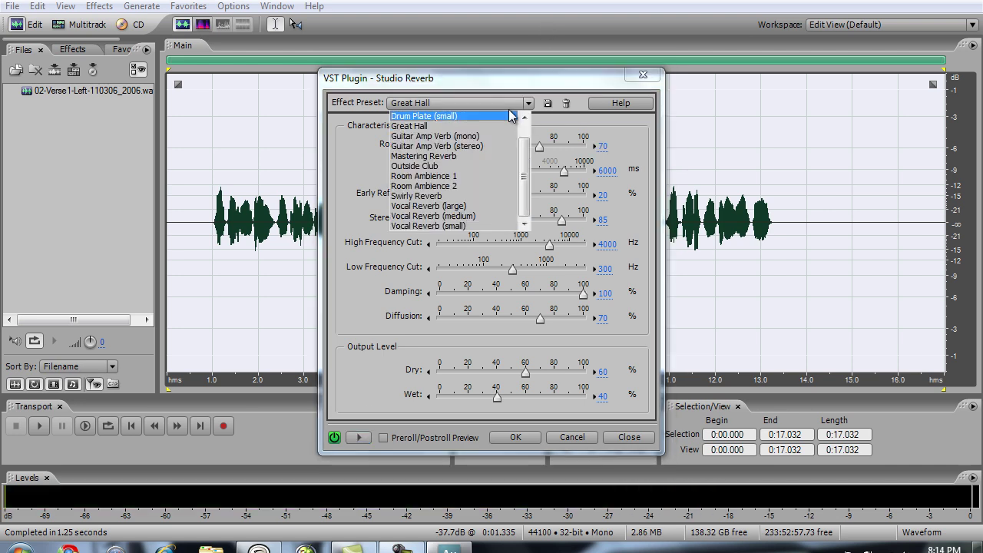
pyautogui.click(439, 157)
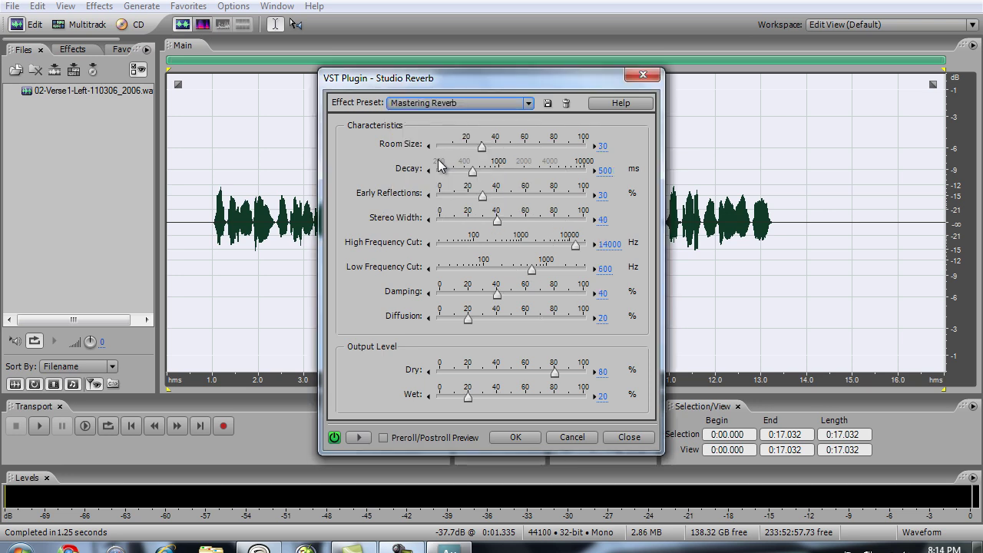
pyautogui.click(517, 436)
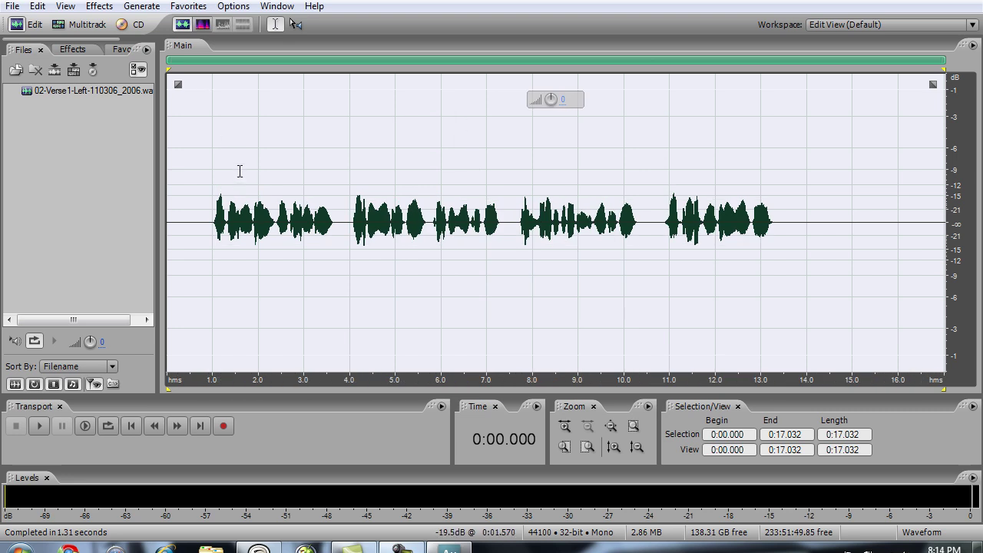
# Play the reverbed vocal from 0:00.856 to check the effect on the first phrase.
pyautogui.click(204, 243)
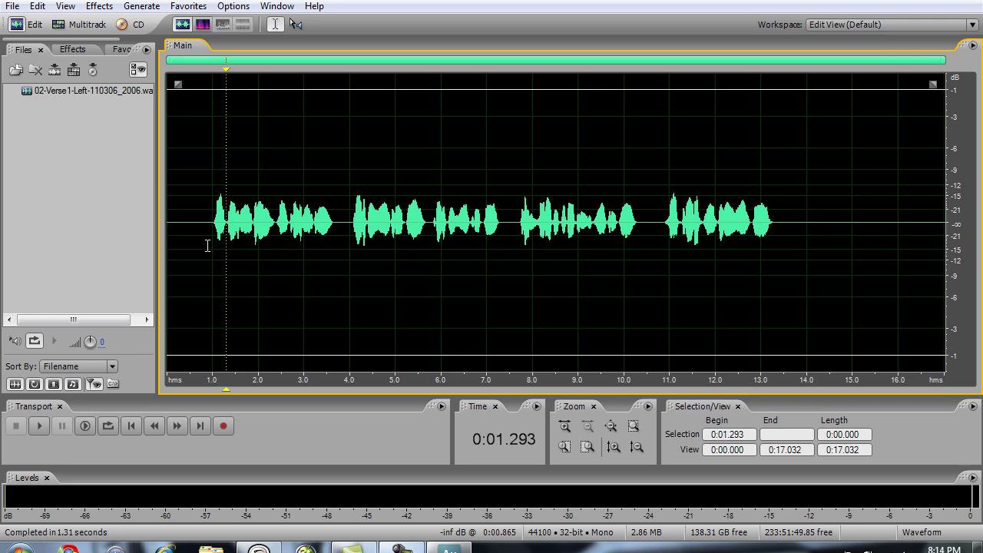
pyautogui.press('space')
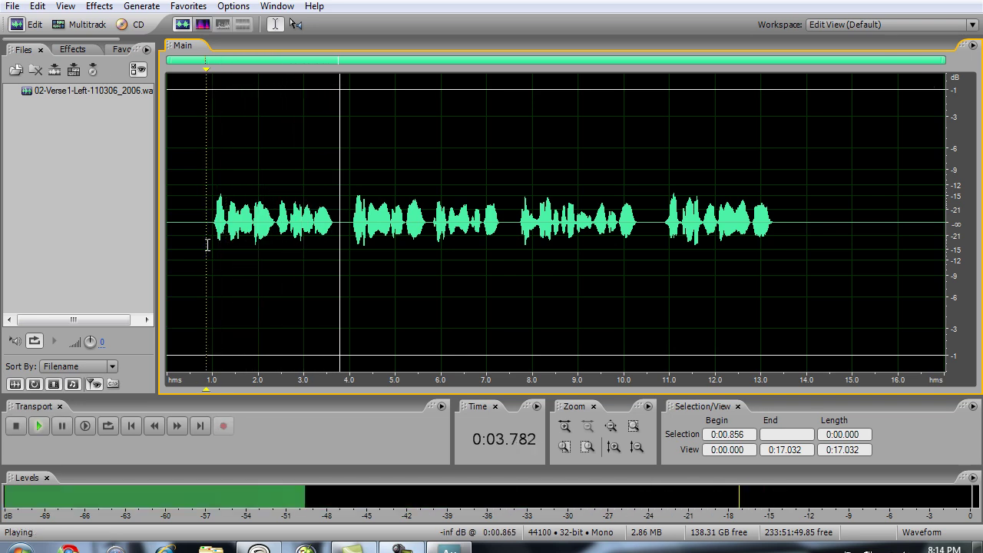
pyautogui.press('space')
# Undo the reverb and the compression, and redo the Dynamics Processing.
pyautogui.hotkey('ctrl', 'a')
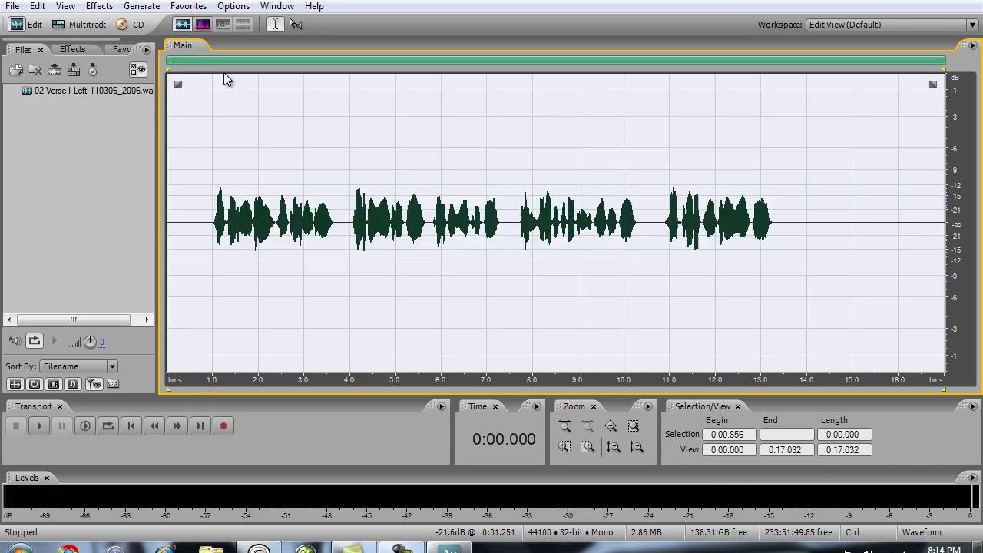
pyautogui.click(94, 8)
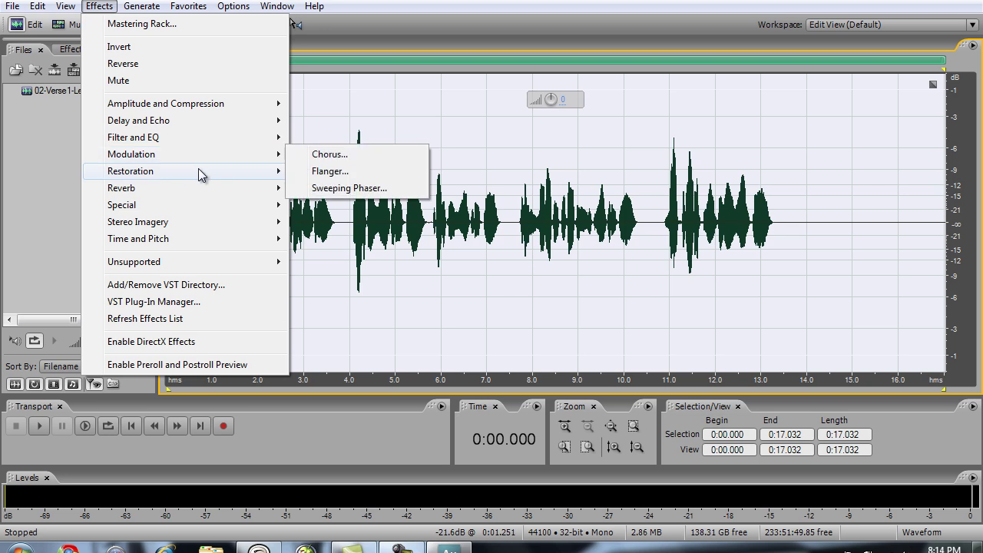
pyautogui.moveTo(185, 131)
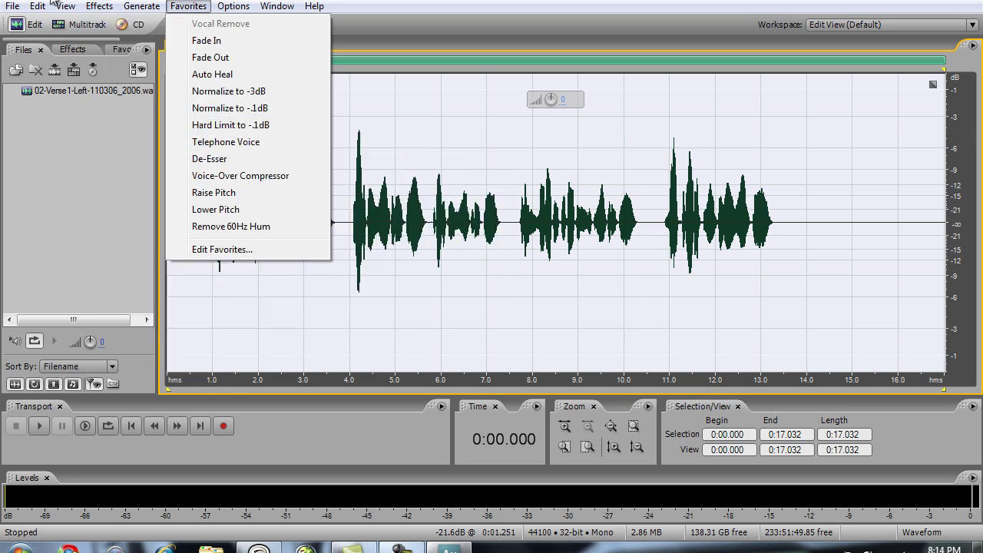
pyautogui.click(49, 12)
pyautogui.click(49, 12)
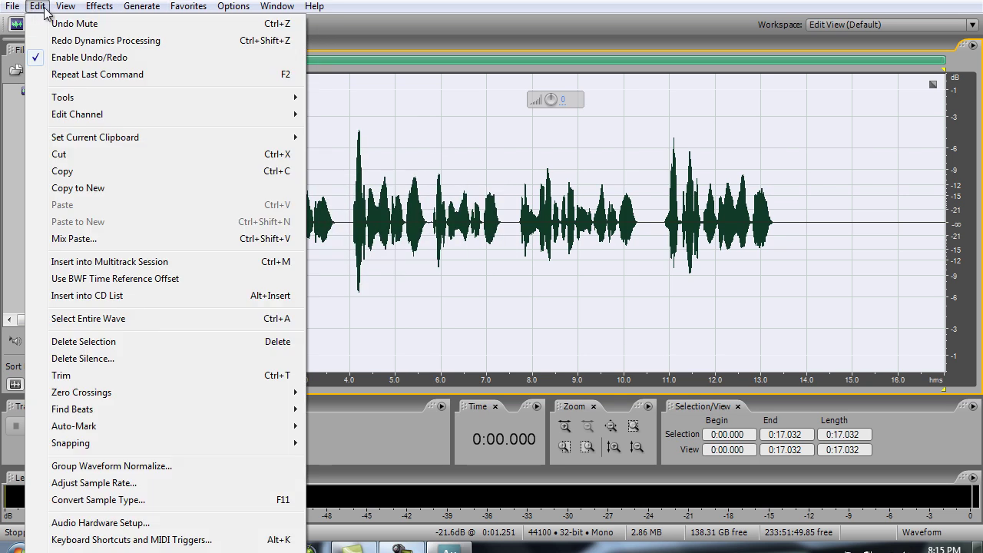
pyautogui.click(77, 41)
# Play the compressed vocal without reverb from 0:00.487.
pyautogui.click(260, 202)
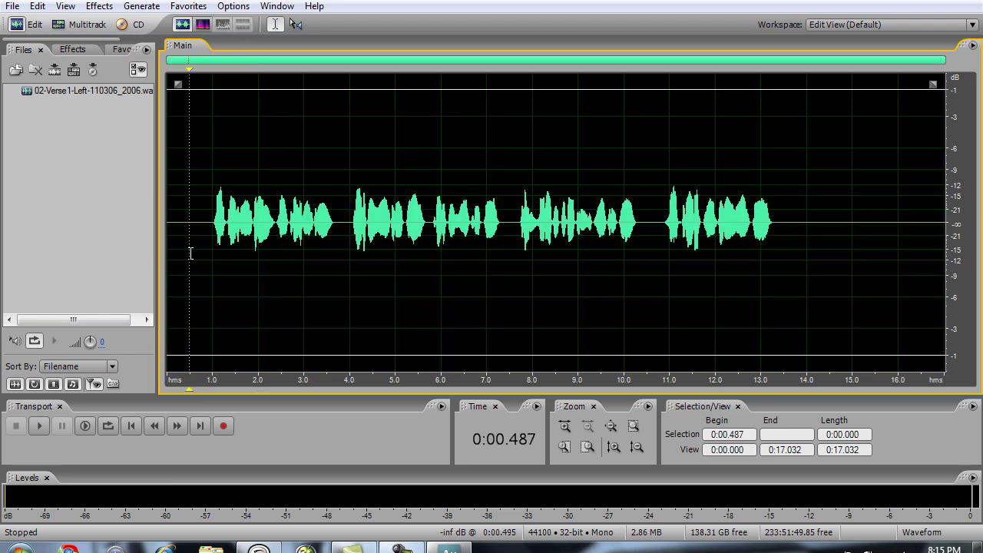
pyautogui.press('space')
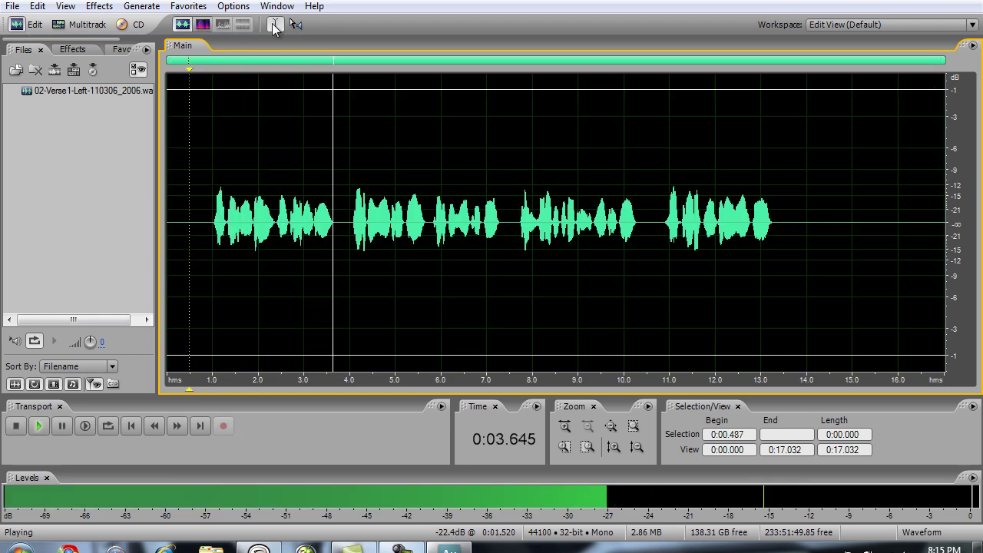
# Open Studio Reverb with the Mastering Reverb preset, raise the Wet level to 33.70 % and preview it on the vocal.
pyautogui.click(142, 8)
pyautogui.moveTo(113, 10)
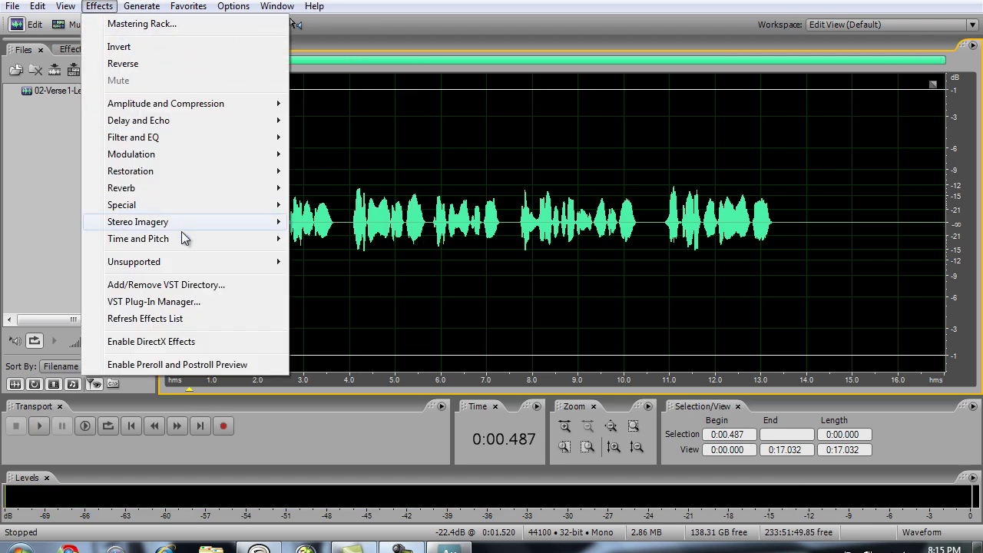
pyautogui.moveTo(224, 188)
pyautogui.click(364, 238)
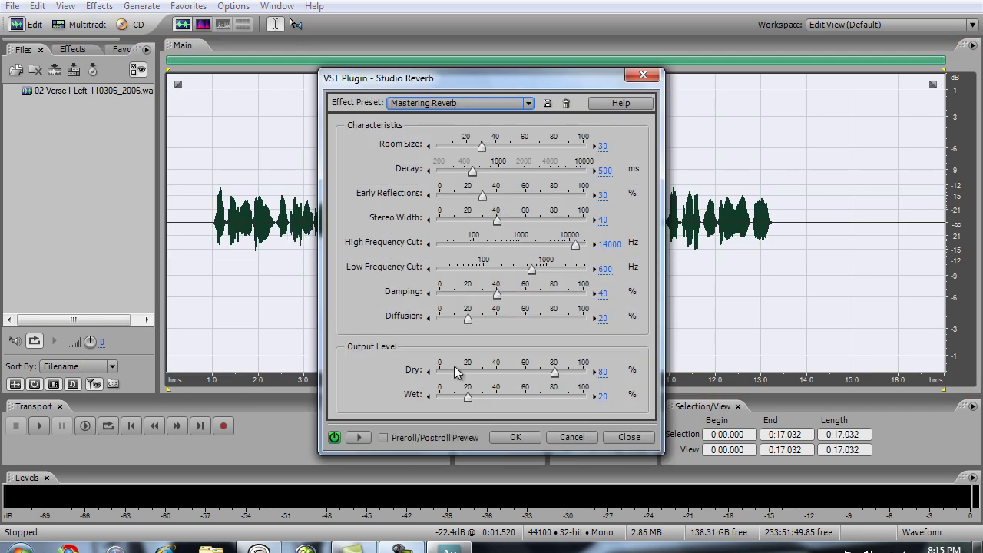
pyautogui.moveTo(472, 397); pyautogui.dragTo(487, 397)
pyautogui.click(369, 435)
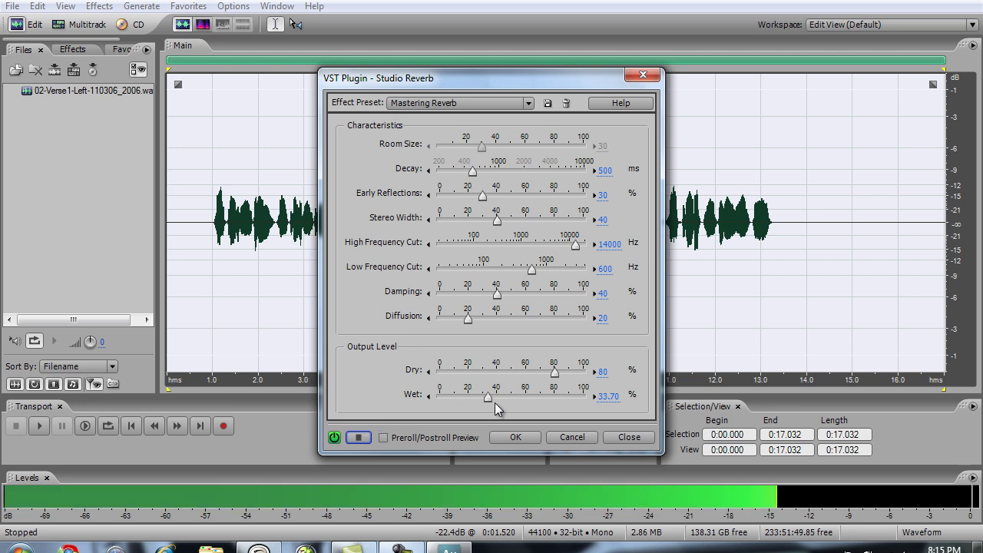
# Try higher and lower Wet levels during the preview, adjust the Dry level, and apply the reverb to the entire wave.
pyautogui.moveTo(489, 401); pyautogui.dragTo(513, 404)
pyautogui.moveTo(583, 397); pyautogui.dragTo(478, 405)
pyautogui.moveTo(558, 377)
pyautogui.mouseDown()
pyautogui.moveTo(419, 375)
pyautogui.moveTo(583, 373)
pyautogui.moveTo(555, 389)
pyautogui.mouseUp()
pyautogui.click(530, 439)
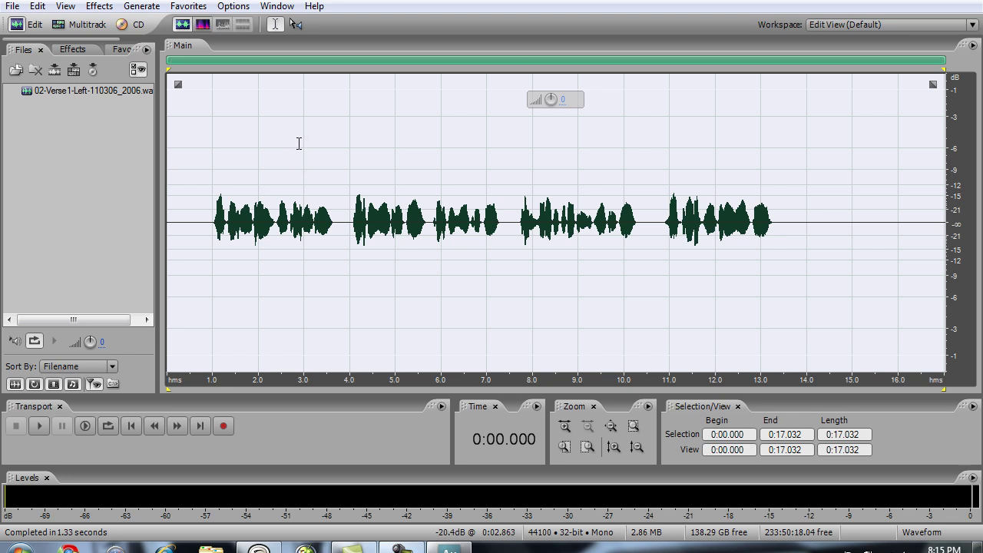
pyautogui.click(144, 6)
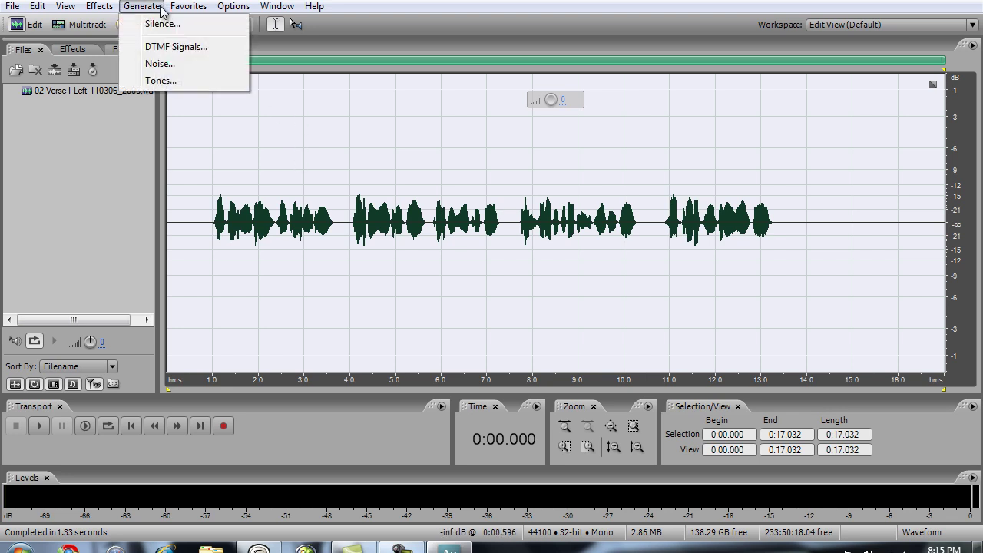
pyautogui.moveTo(175, 9)
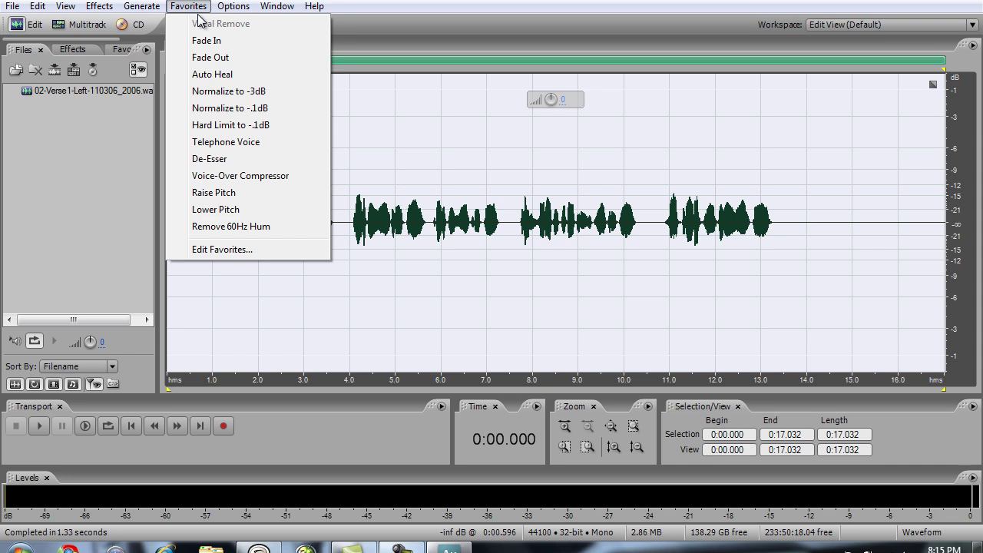
pyautogui.moveTo(106, 9)
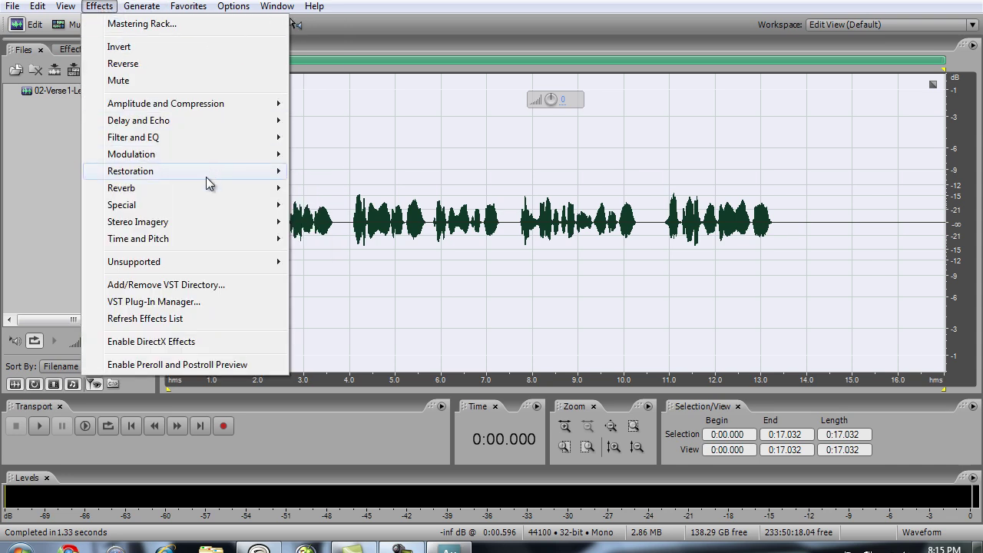
pyautogui.moveTo(202, 185)
pyautogui.moveTo(224, 206)
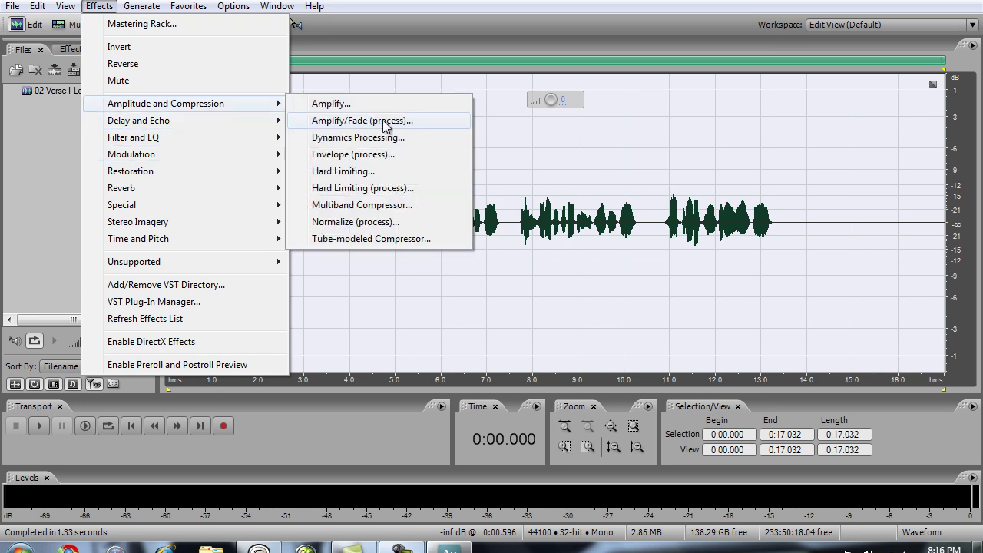
# Open the Mastering effect for the vocal, try the Bright Hype preset and load the Subtle Clarity preset.
pyautogui.moveTo(269, 206)
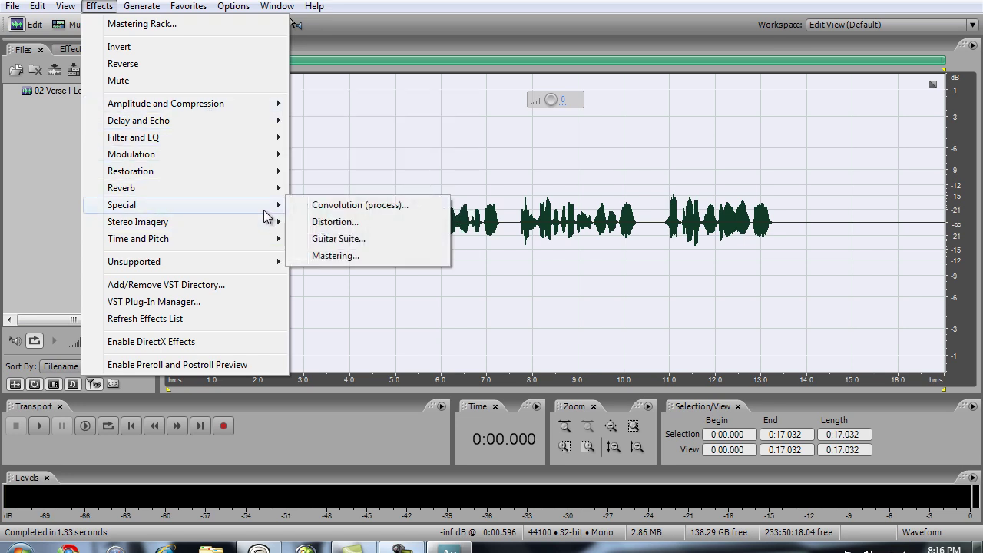
pyautogui.click(325, 255)
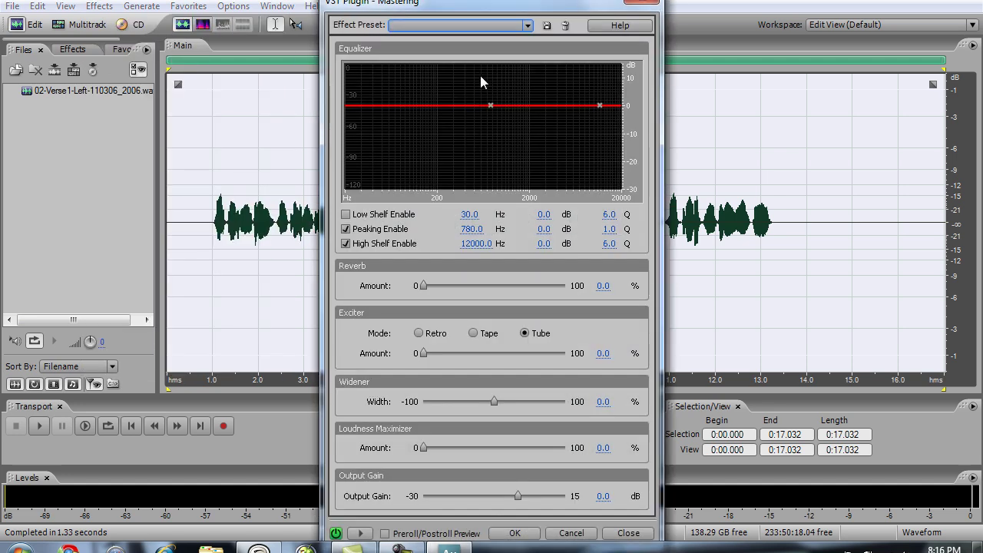
pyautogui.click(491, 26)
pyautogui.click(501, 45)
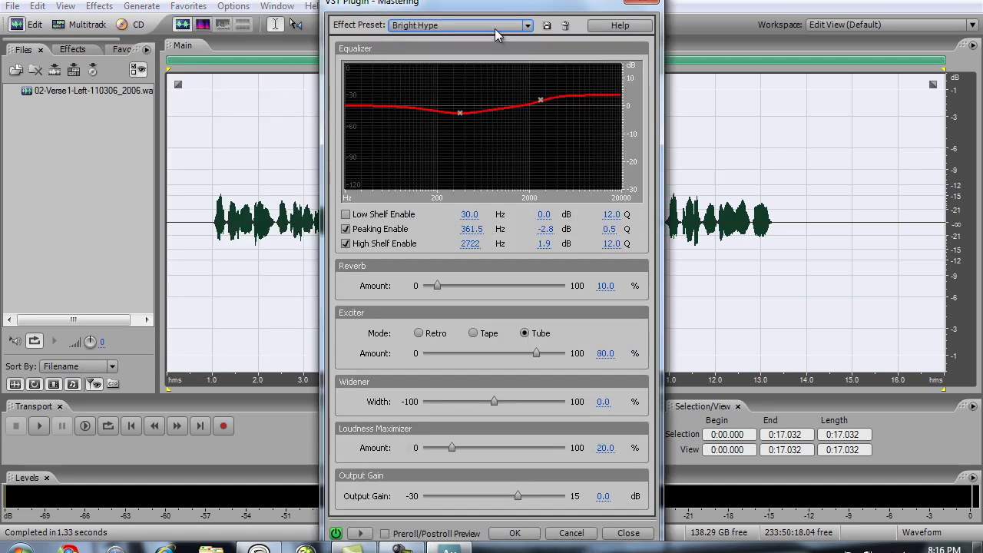
pyautogui.click(495, 30)
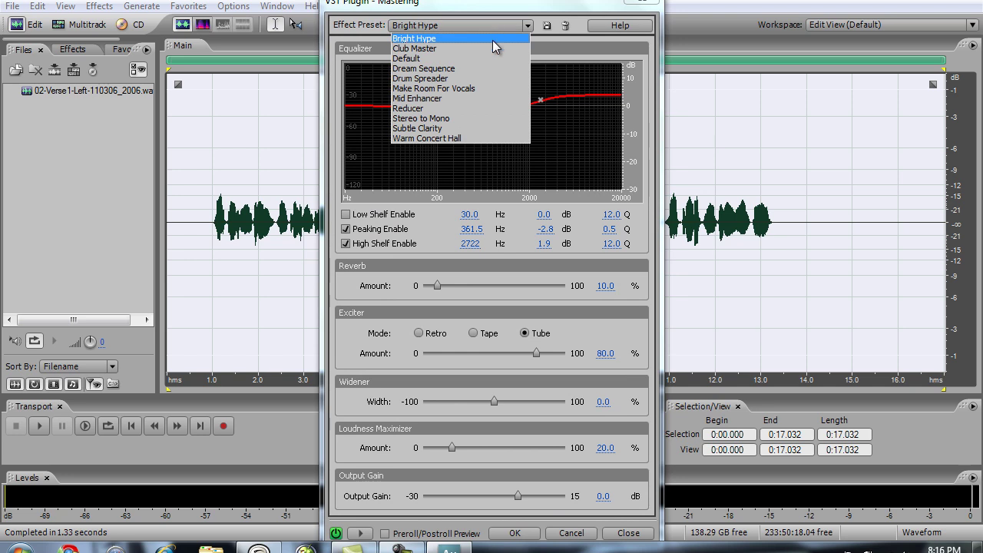
pyautogui.click(460, 128)
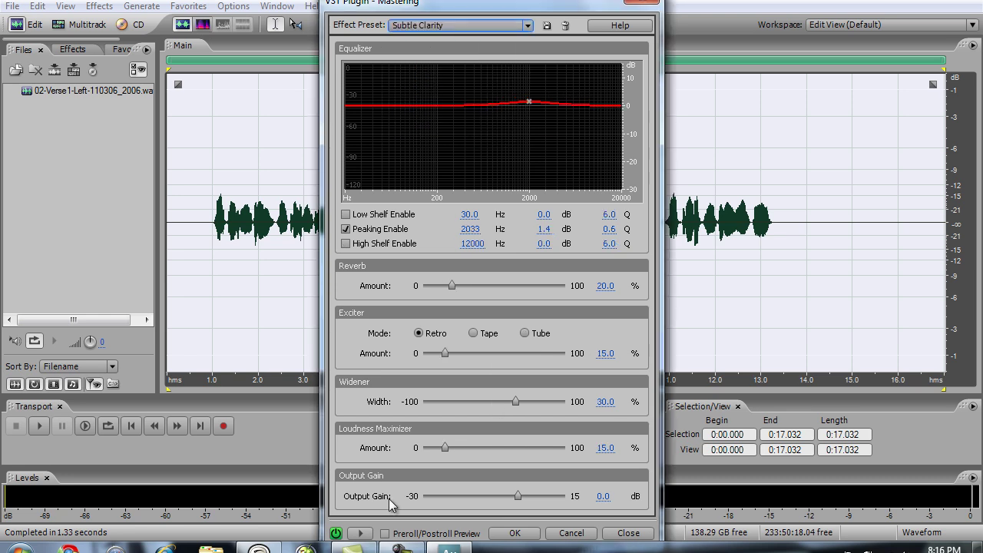
pyautogui.click(525, 27)
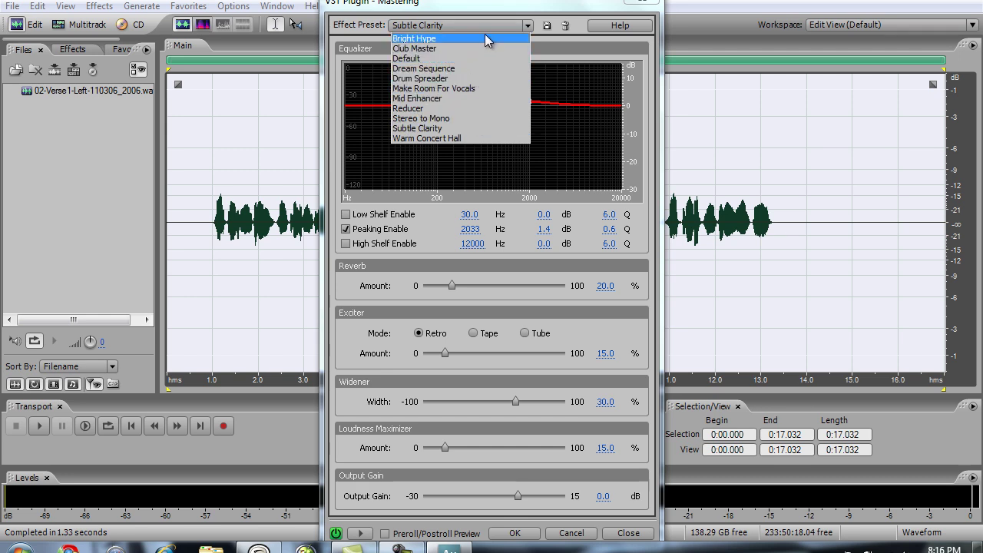
pyautogui.click(477, 128)
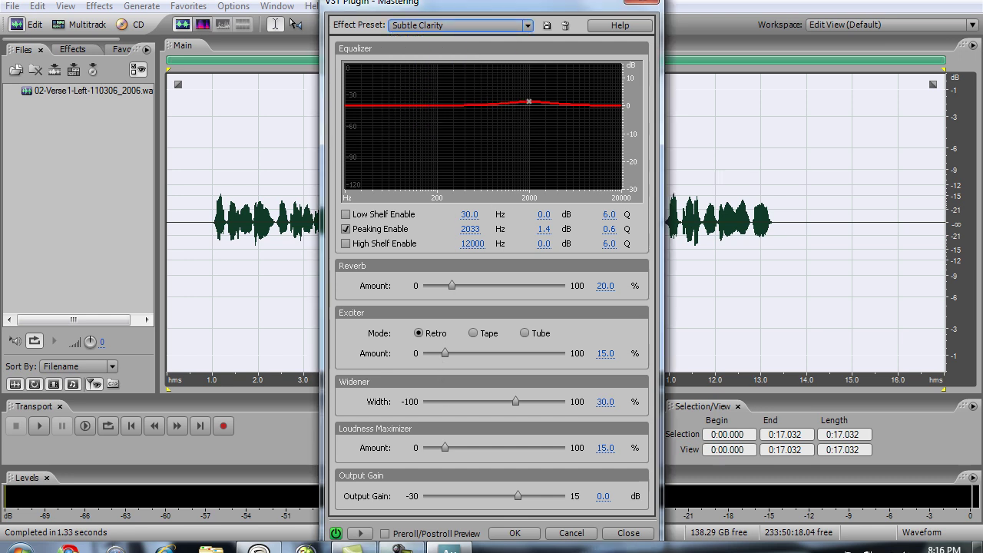
# Preview the mastering effect on the vocal and lower the Reverb amount to 9.2 %.
pyautogui.click(370, 534)
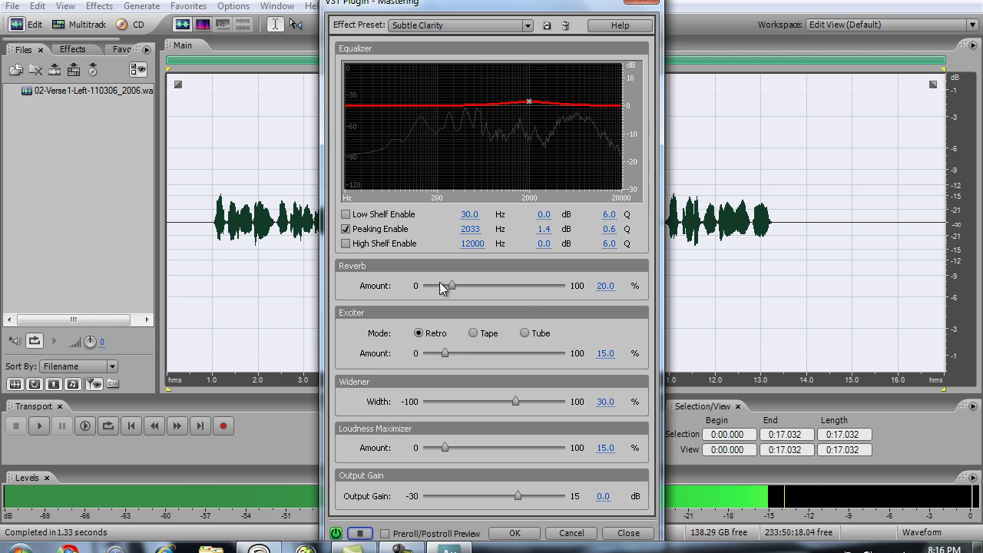
pyautogui.moveTo(455, 285); pyautogui.dragTo(446, 286)
pyautogui.click(606, 286)
pyautogui.moveTo(606, 286); pyautogui.dragTo(592, 291)
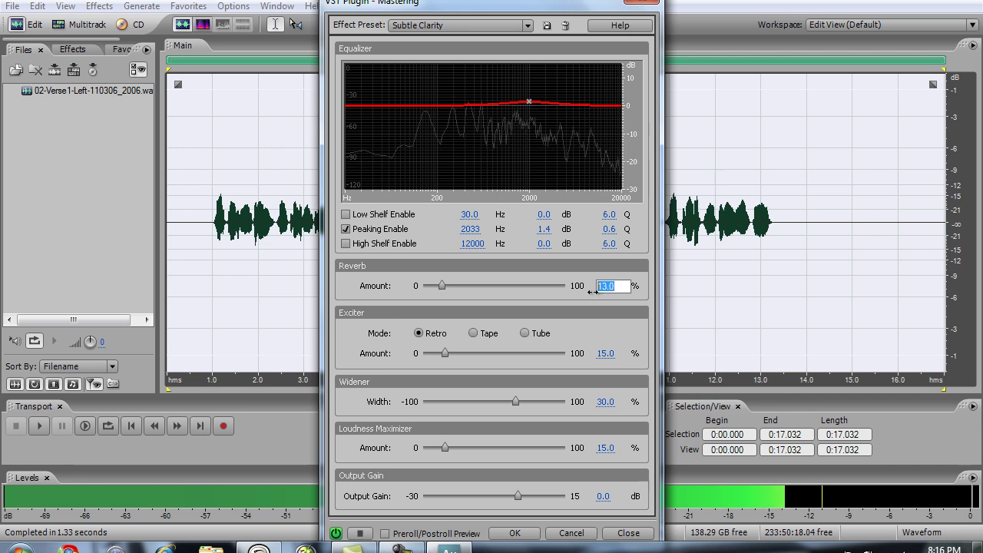
pyautogui.write('9.2')
pyautogui.press('Return')
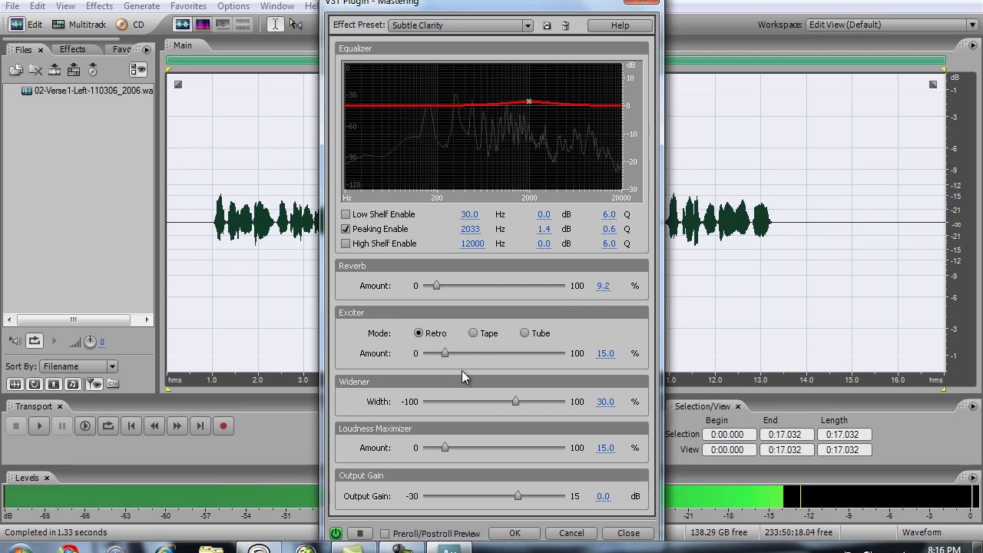
# Set the Exciter amount to 24.5 % after trying a much higher level, the Widener width to 2.2 % and the Loudness Maximizer to 20.7 %.
pyautogui.moveTo(448, 352); pyautogui.dragTo(552, 353)
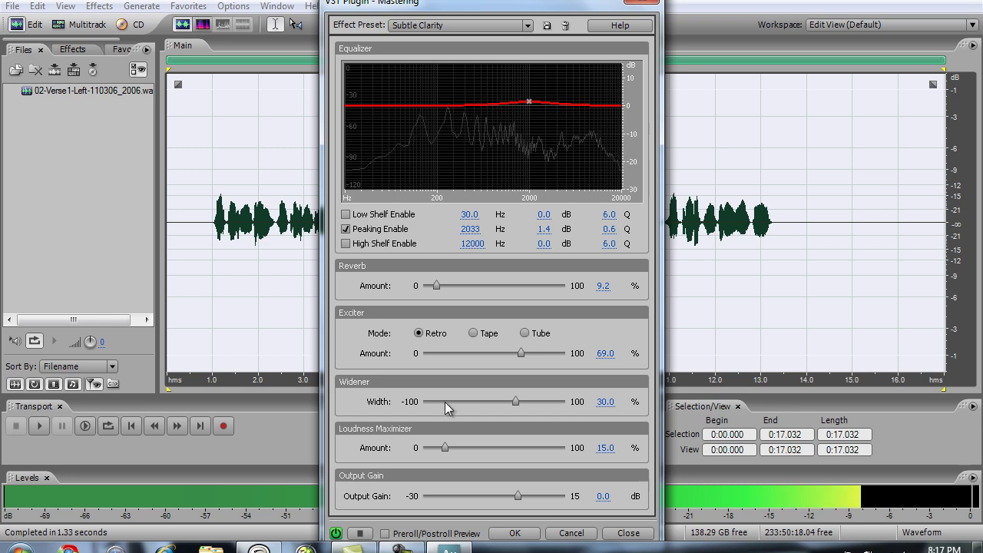
pyautogui.moveTo(522, 352); pyautogui.dragTo(458, 356)
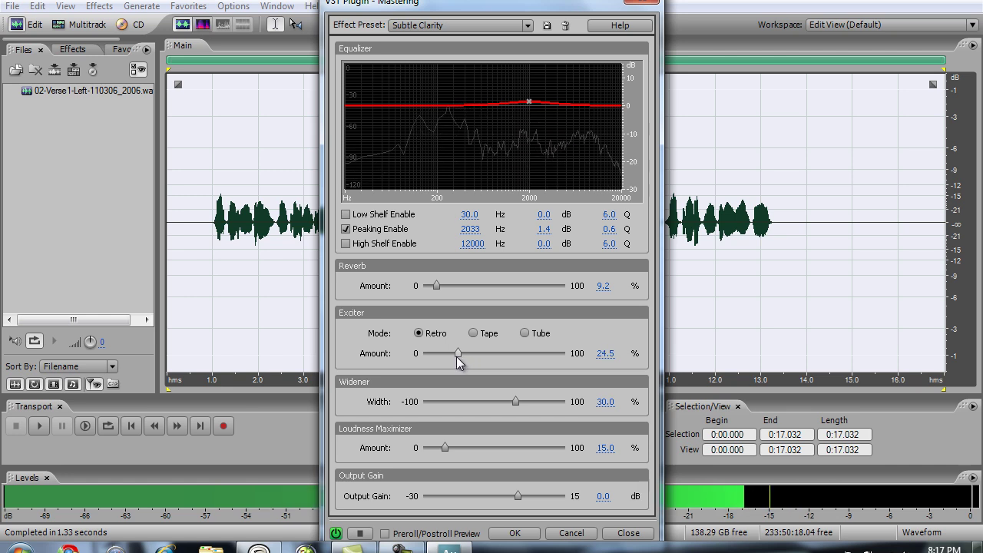
pyautogui.moveTo(516, 403); pyautogui.dragTo(495, 403)
pyautogui.moveTo(451, 445); pyautogui.dragTo(448, 445)
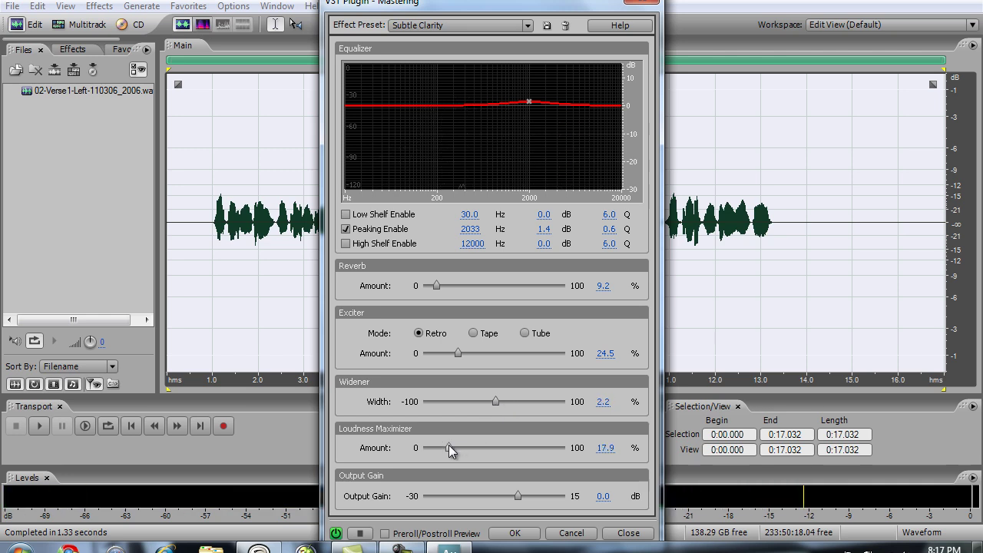
# Continue the preview and shift the equalizer's peaking band to 2552 Hz at -2.8 dB.
pyautogui.click(368, 534)
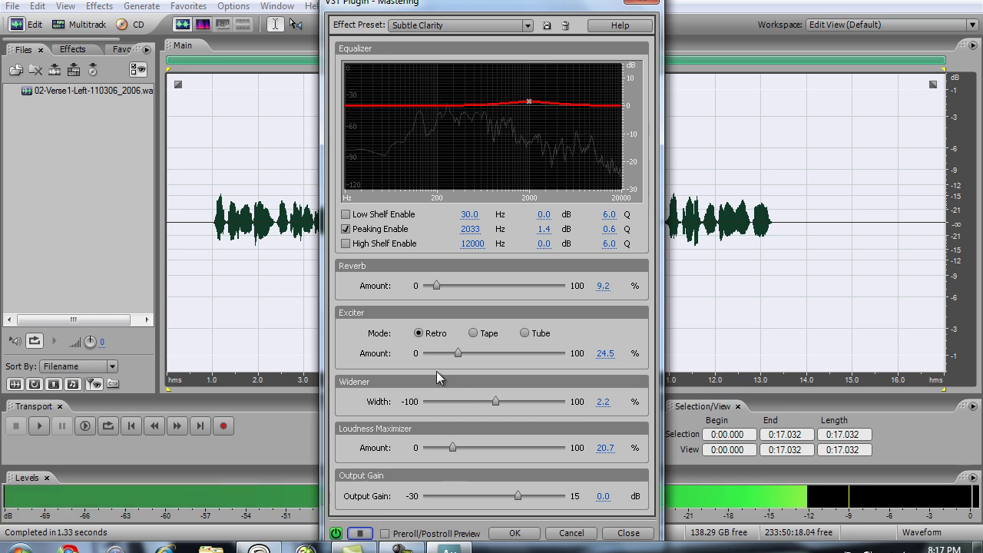
pyautogui.moveTo(525, 98); pyautogui.dragTo(541, 113)
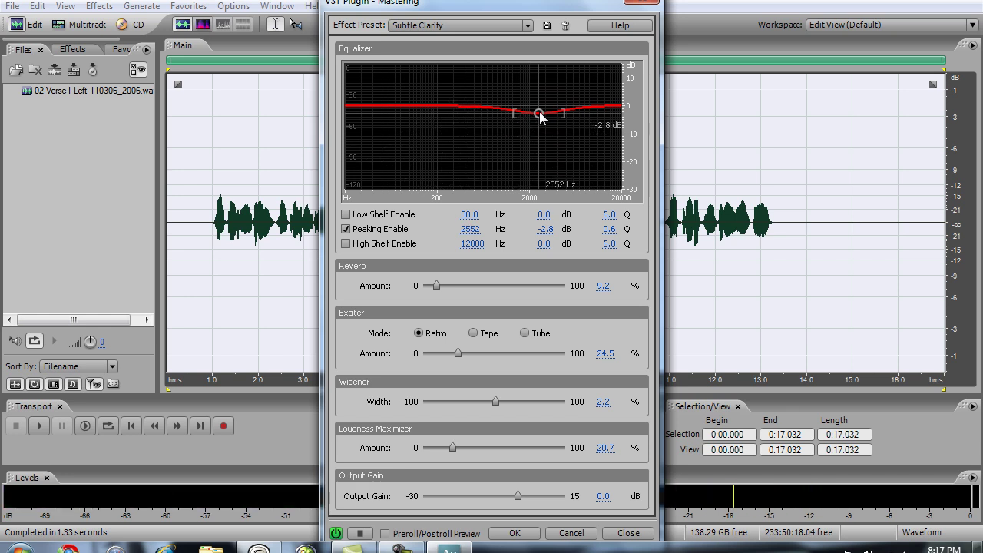
# Stop the preview and start saving the adjusted mastering settings as a new preset.
pyautogui.click(547, 26)
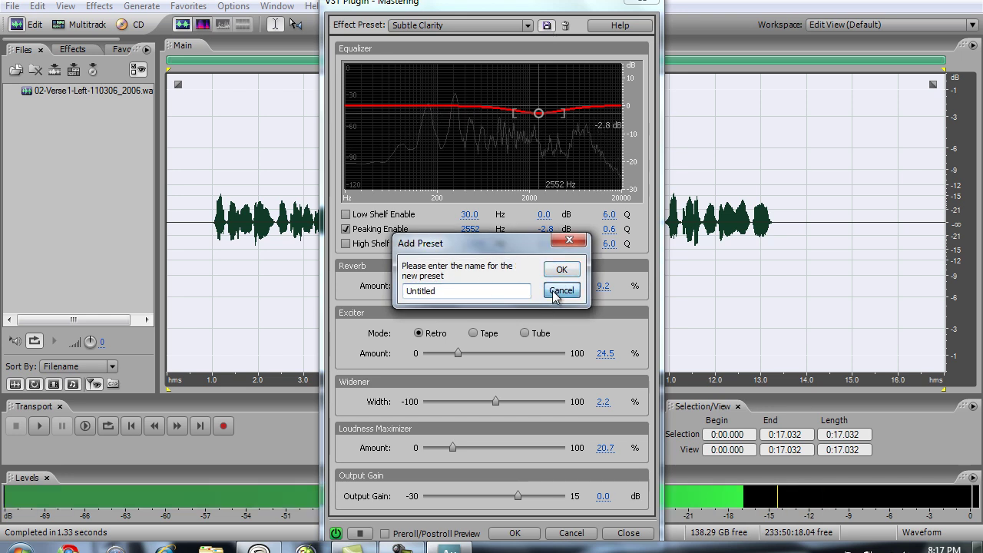
pyautogui.click(561, 289)
pyautogui.click(361, 534)
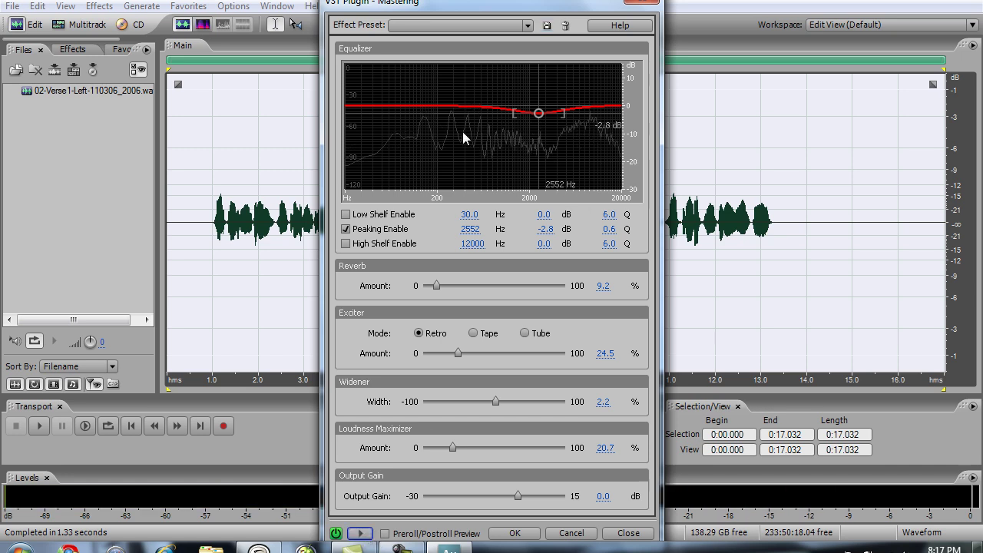
pyautogui.click(547, 25)
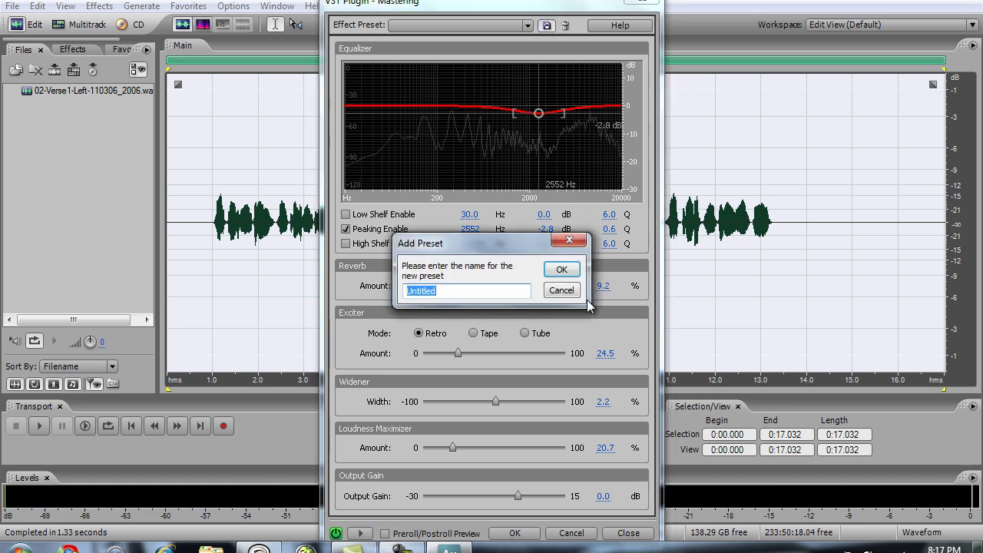